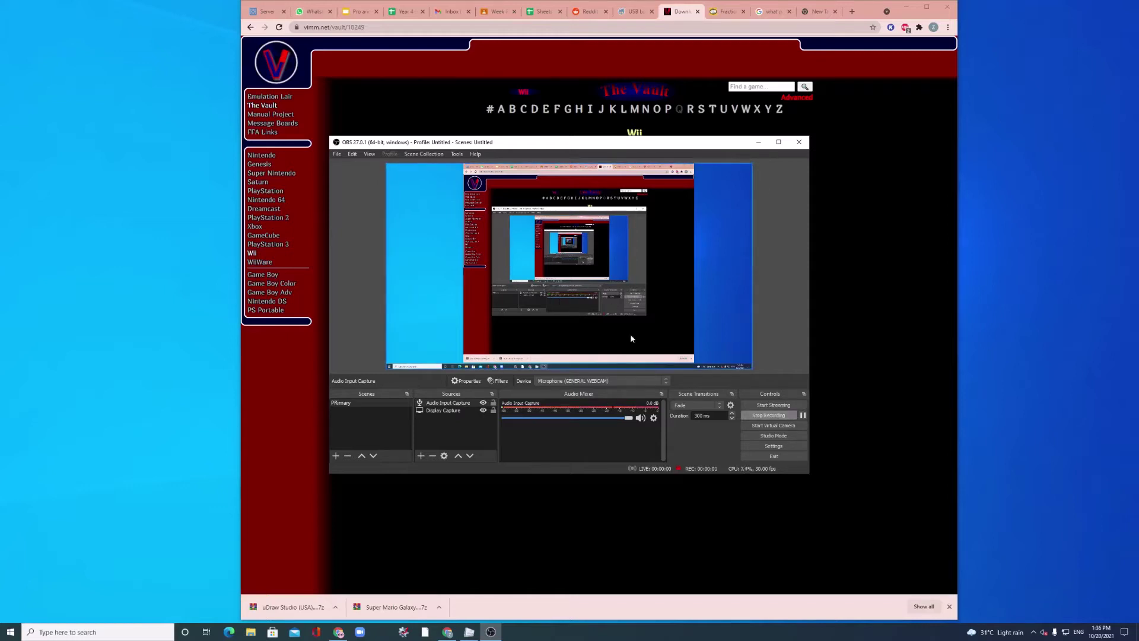
Step: Bring up Chrome's uDraw Studio page and keep wbfs as the download format
click(622, 479)
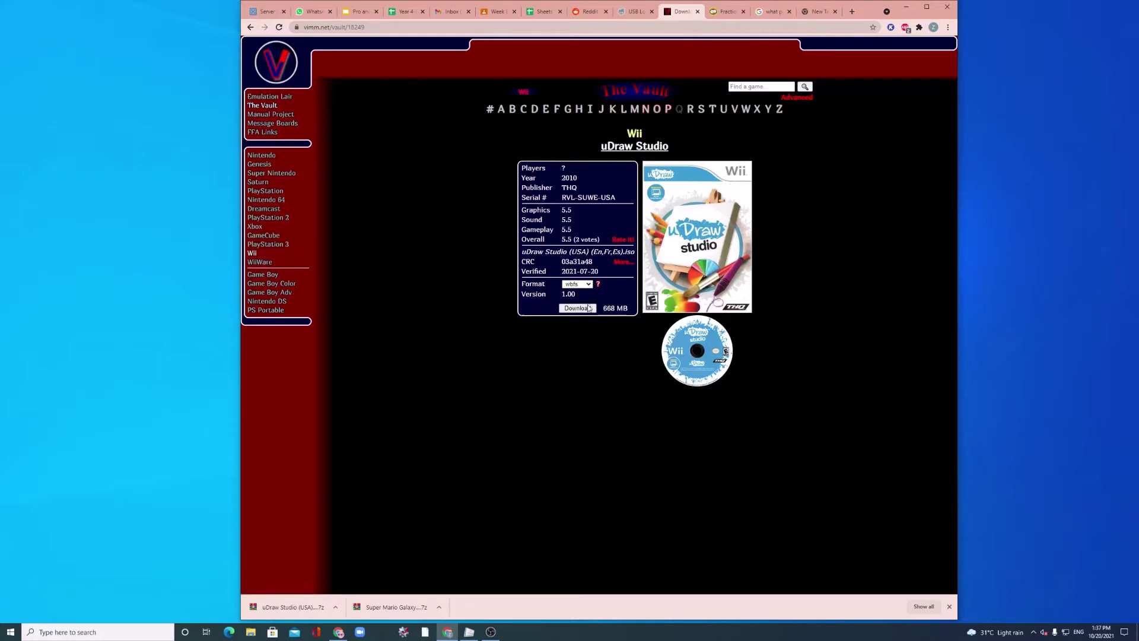
click(575, 288)
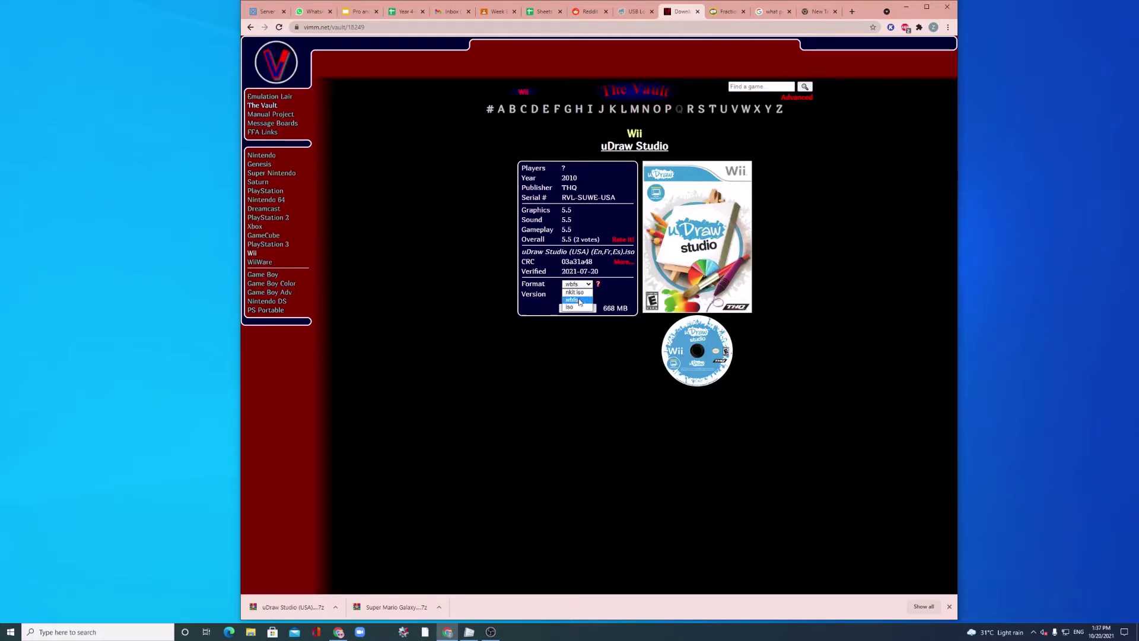
click(582, 291)
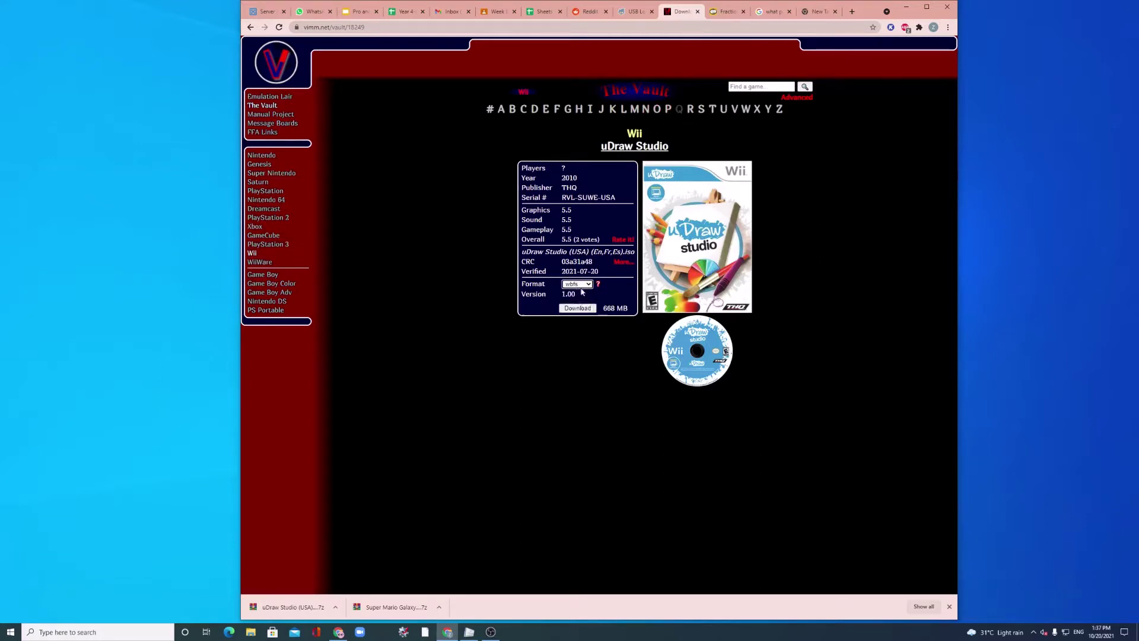
Step: Extract the downloaded uDraw Studio .7z archive with WinRAR into C:\wbfs
click(293, 607)
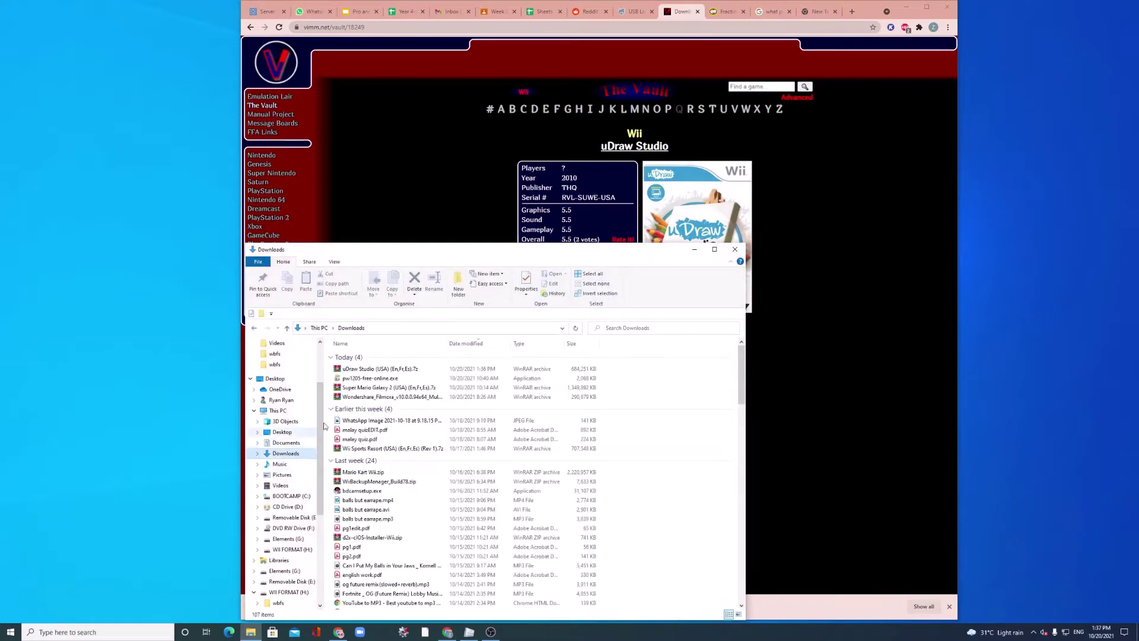
double_click(412, 369)
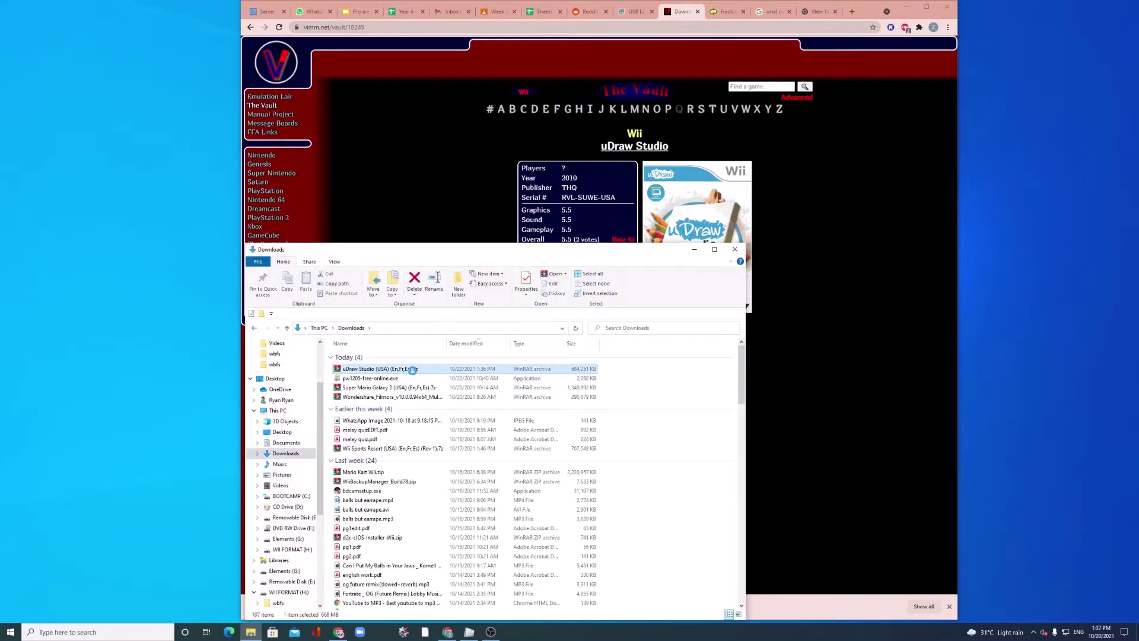
right_click(412, 369)
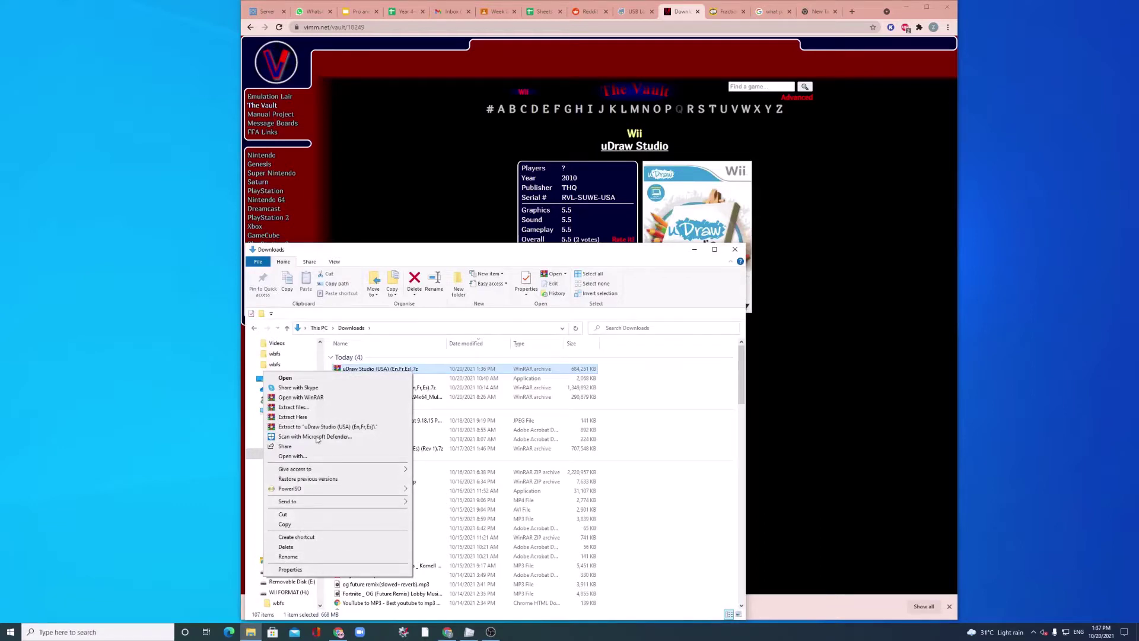
click(314, 407)
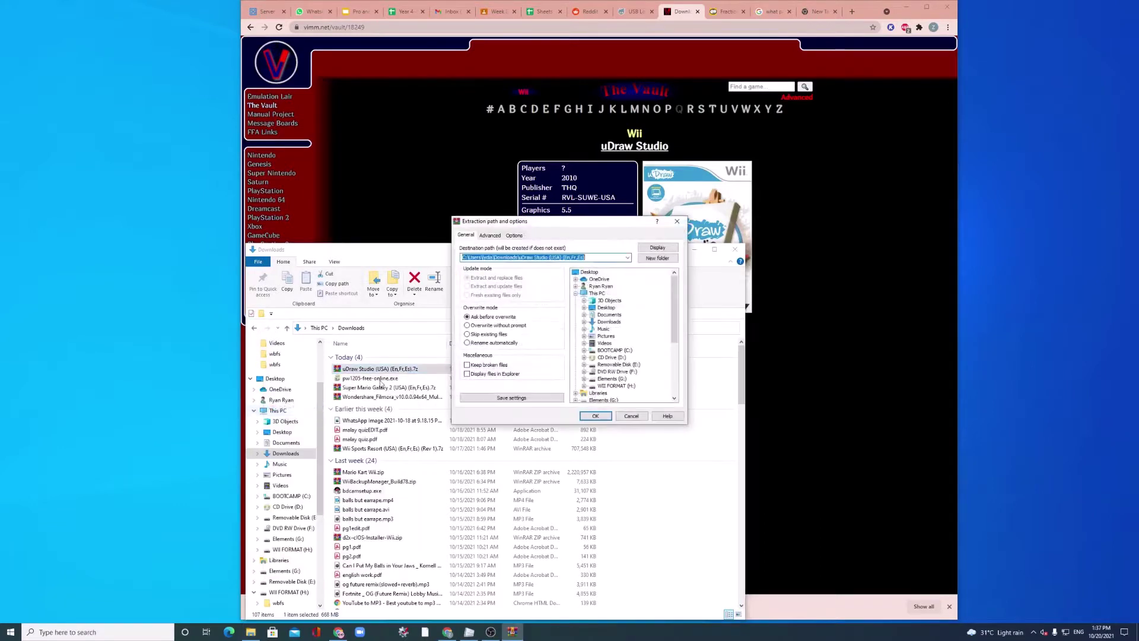
scroll(615, 331, down, 1)
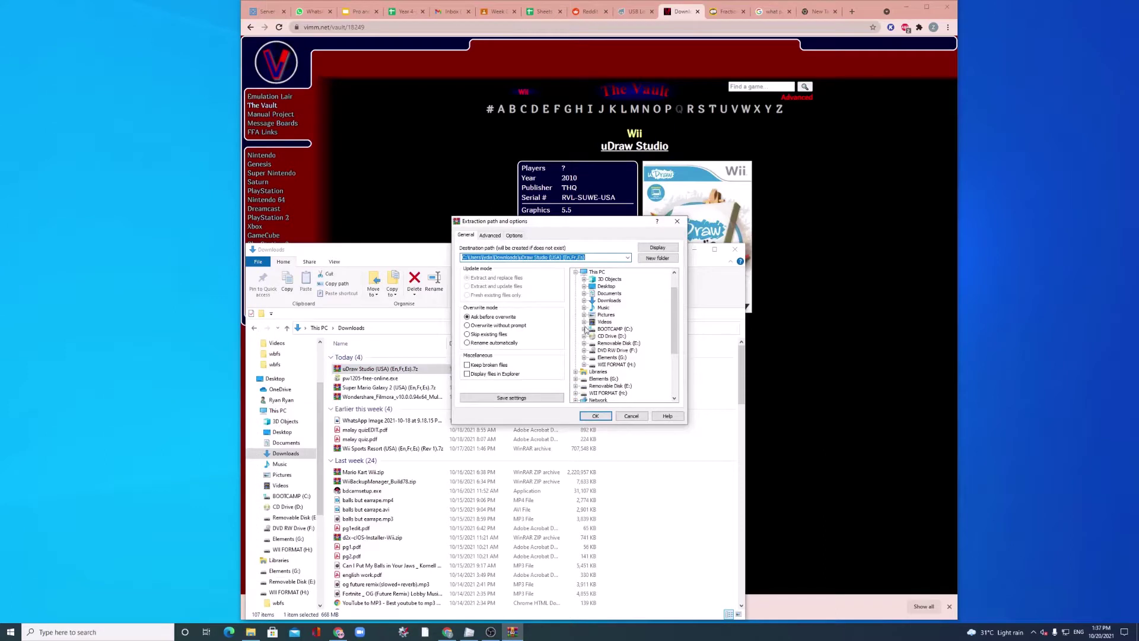
double_click(586, 330)
scroll(610, 336, down, 3)
click(611, 315)
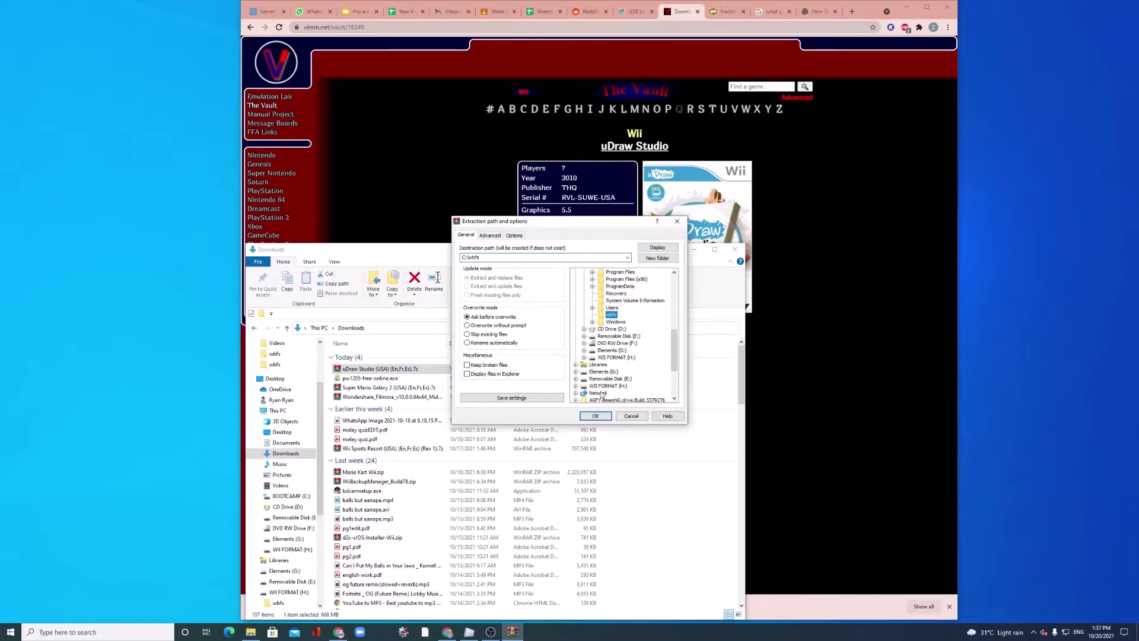
click(595, 416)
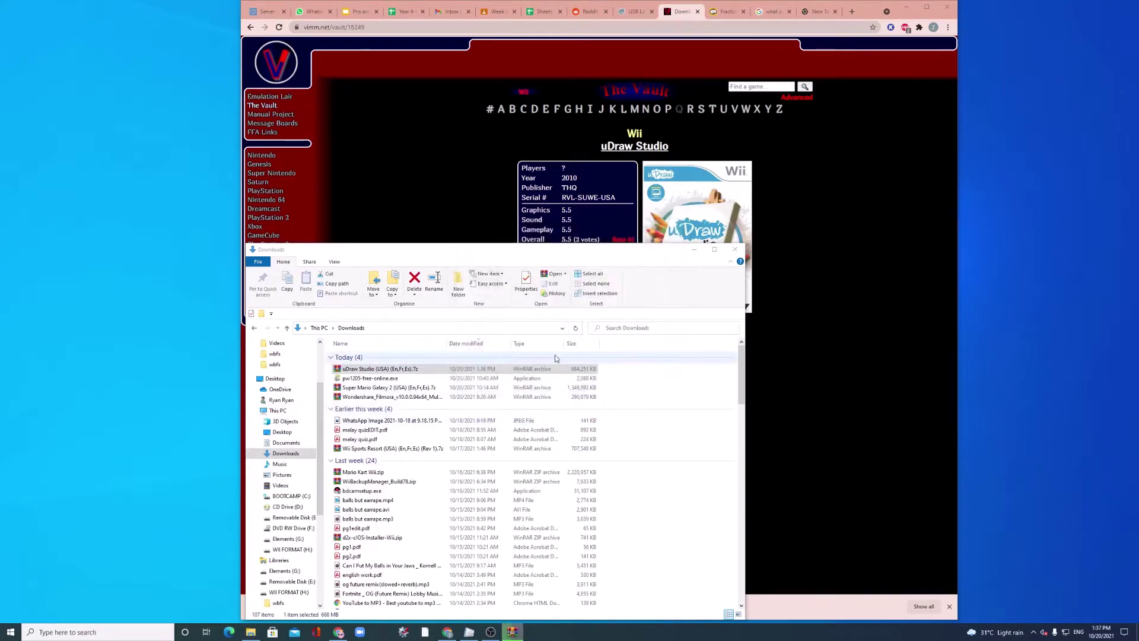
Step: Browse in File Explorer to BOOTCAMP (C:) and open the wbfs folder
click(490, 632)
click(609, 582)
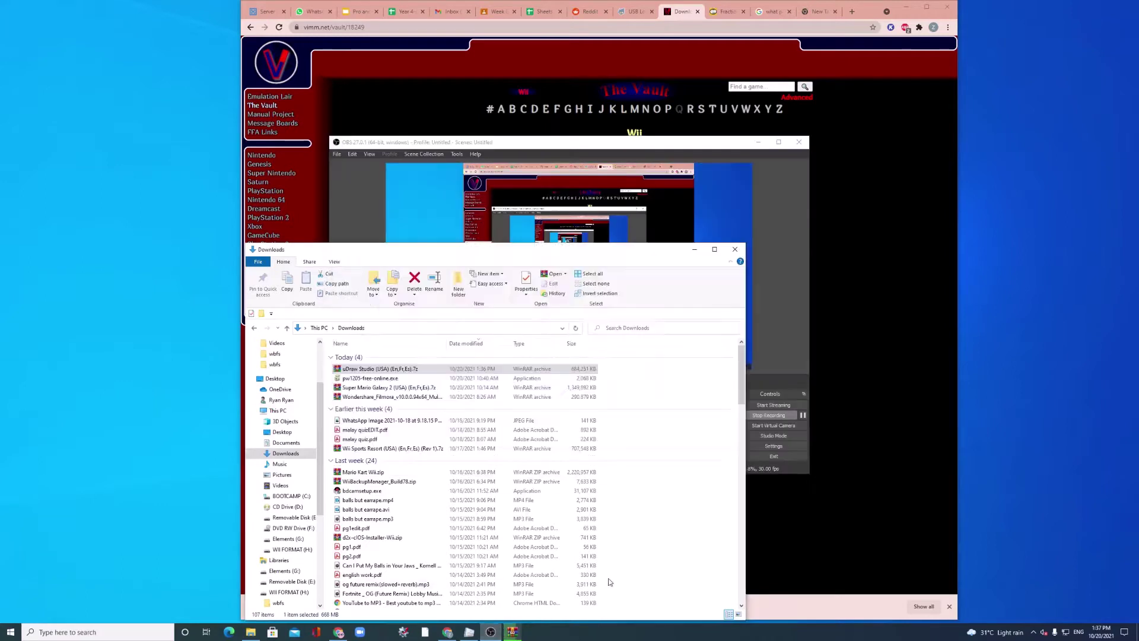
scroll(301, 521, down, 1)
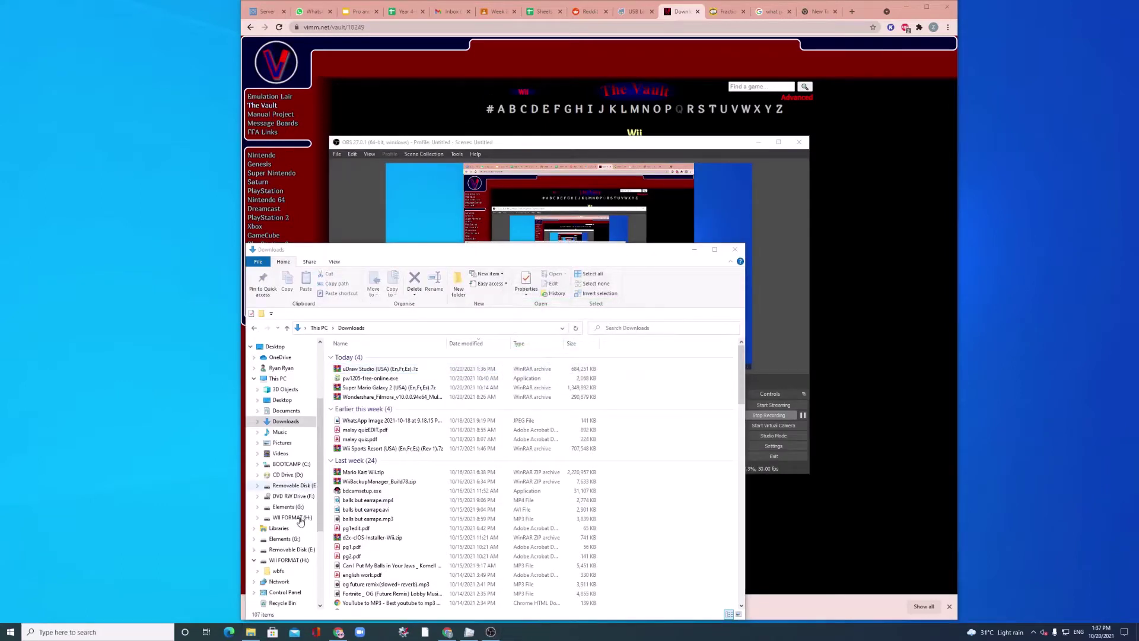
click(292, 464)
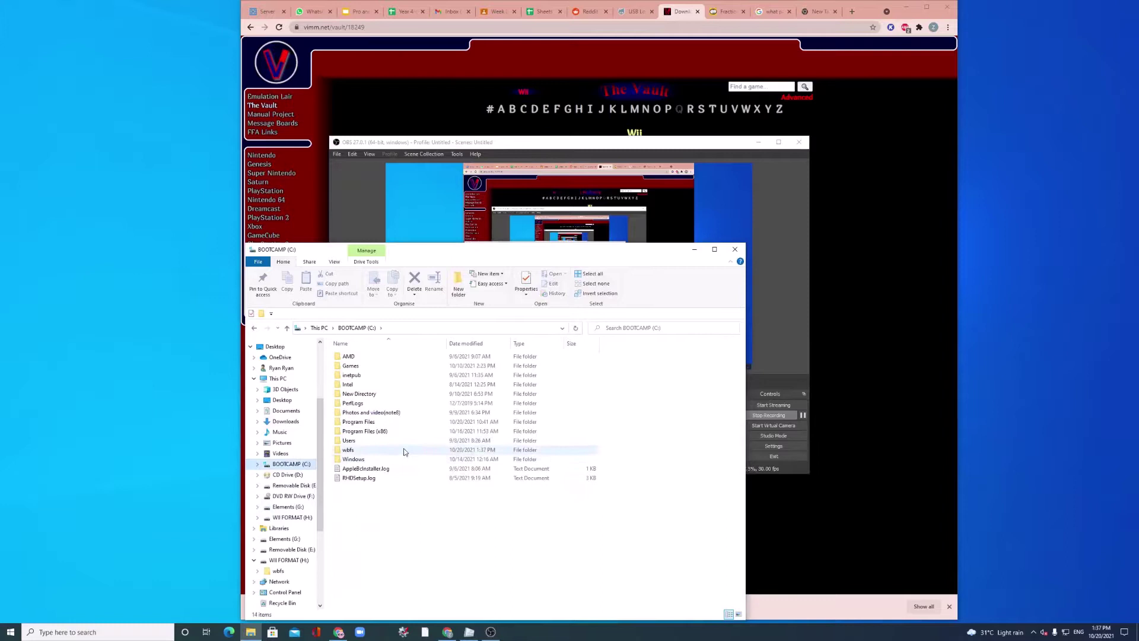
double_click(404, 450)
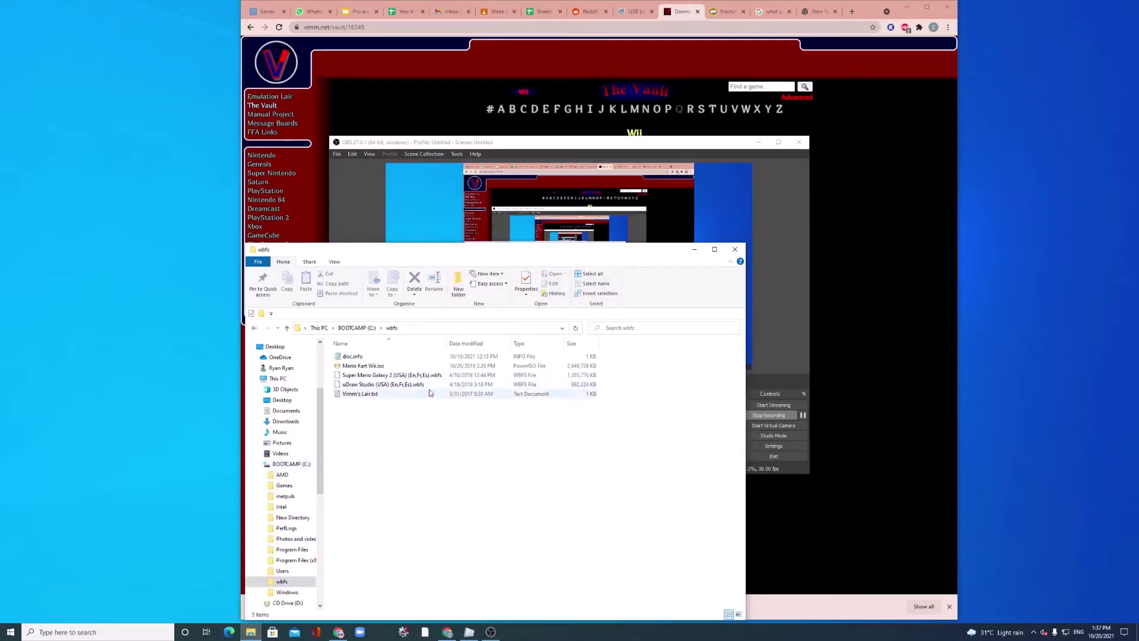
Step: Add the uDraw Studio .wbfs file from C:\wbfs to Wii Backup Manager's Files list
click(468, 632)
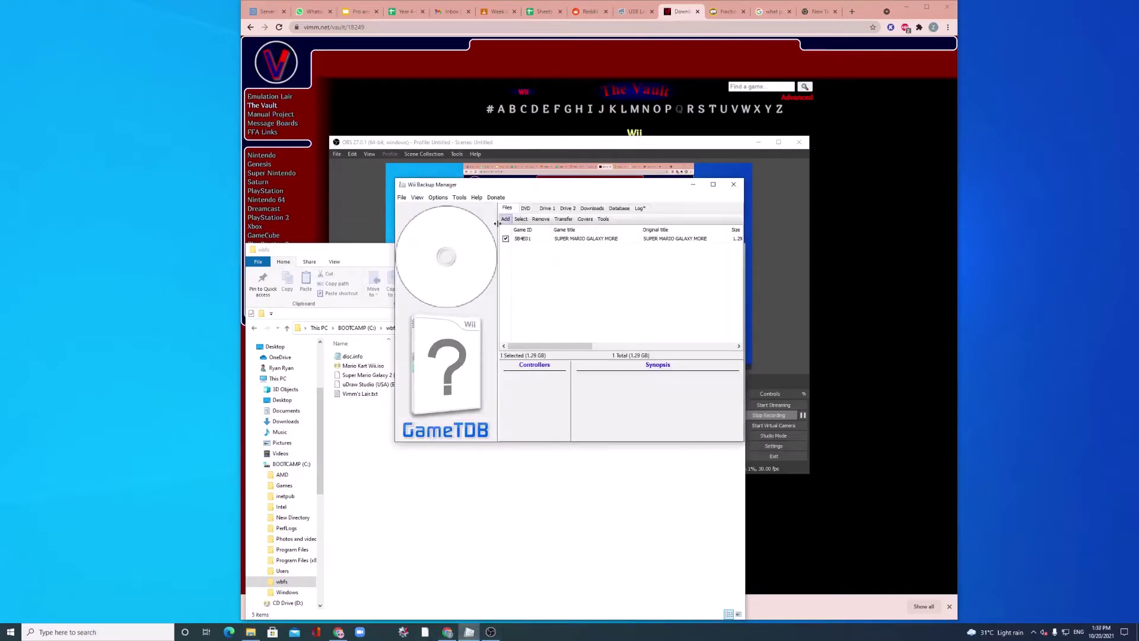
click(506, 219)
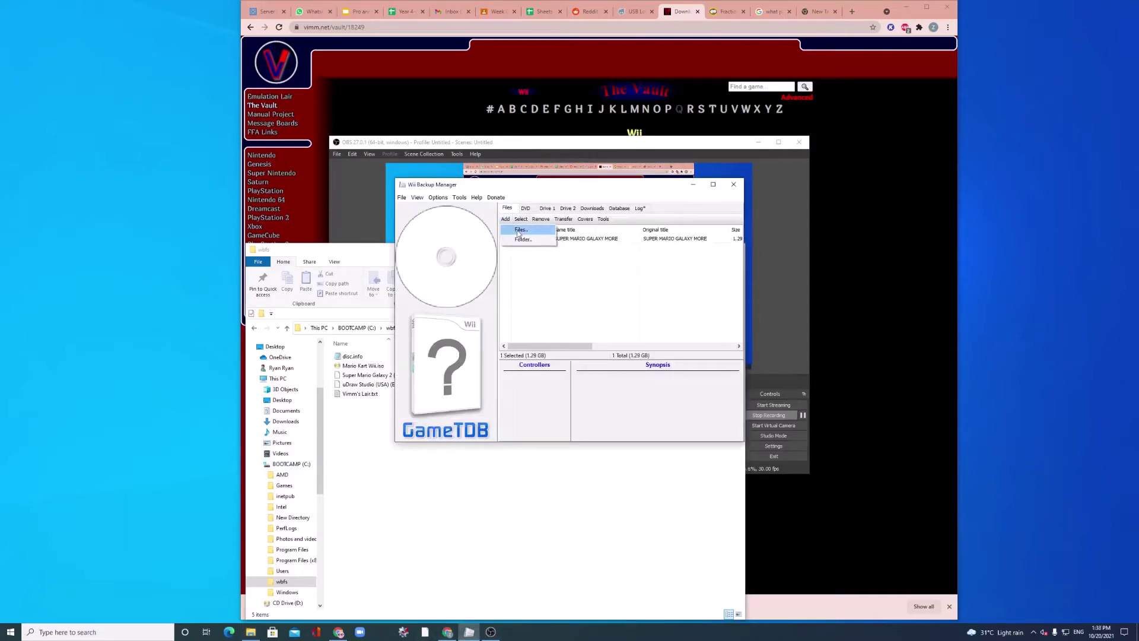
click(519, 230)
click(682, 197)
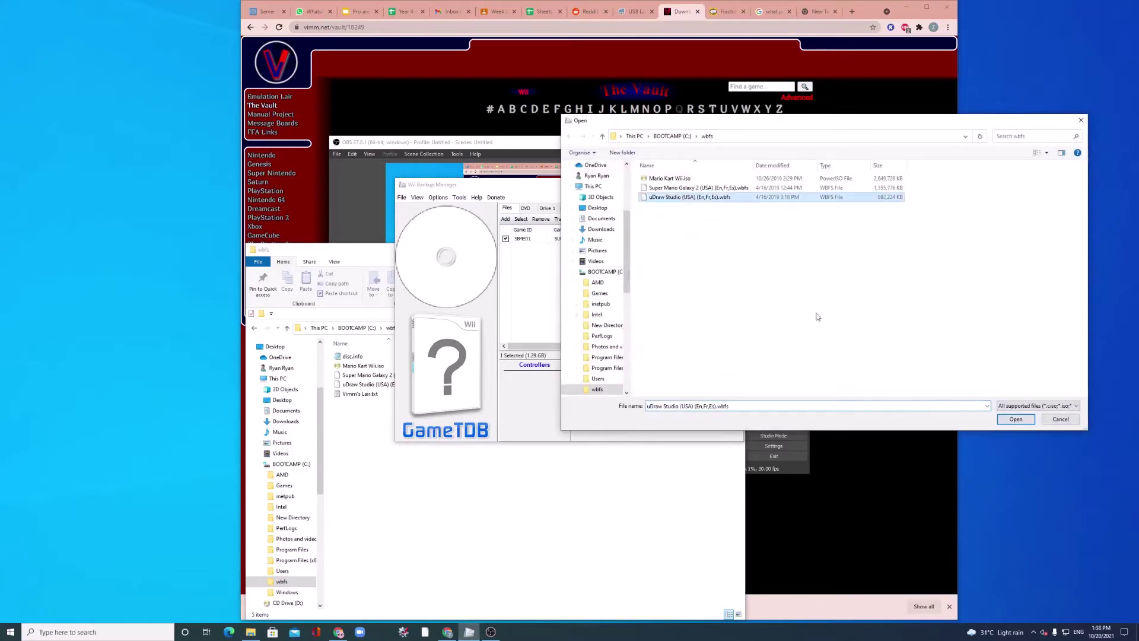
click(1016, 419)
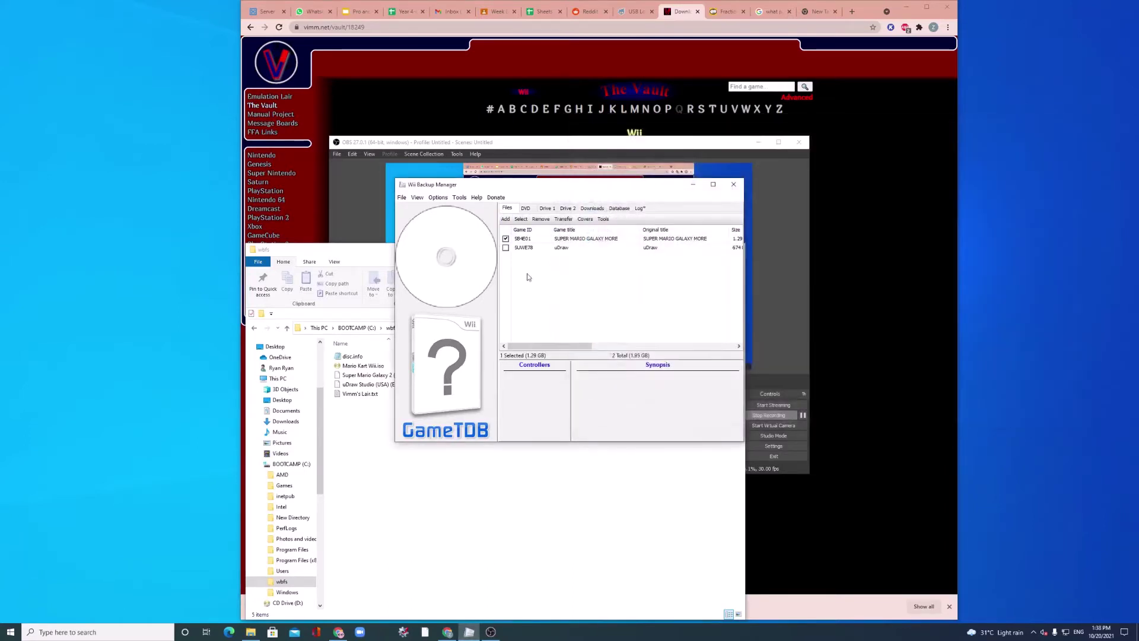
Step: Untick Super Mario Galaxy More and return to File Explorer
click(505, 238)
click(414, 486)
scroll(291, 449, up, 1)
Step: Look into Elements (G:) from This PC, then check the WII FORMAT (H:) drive's properties
click(278, 410)
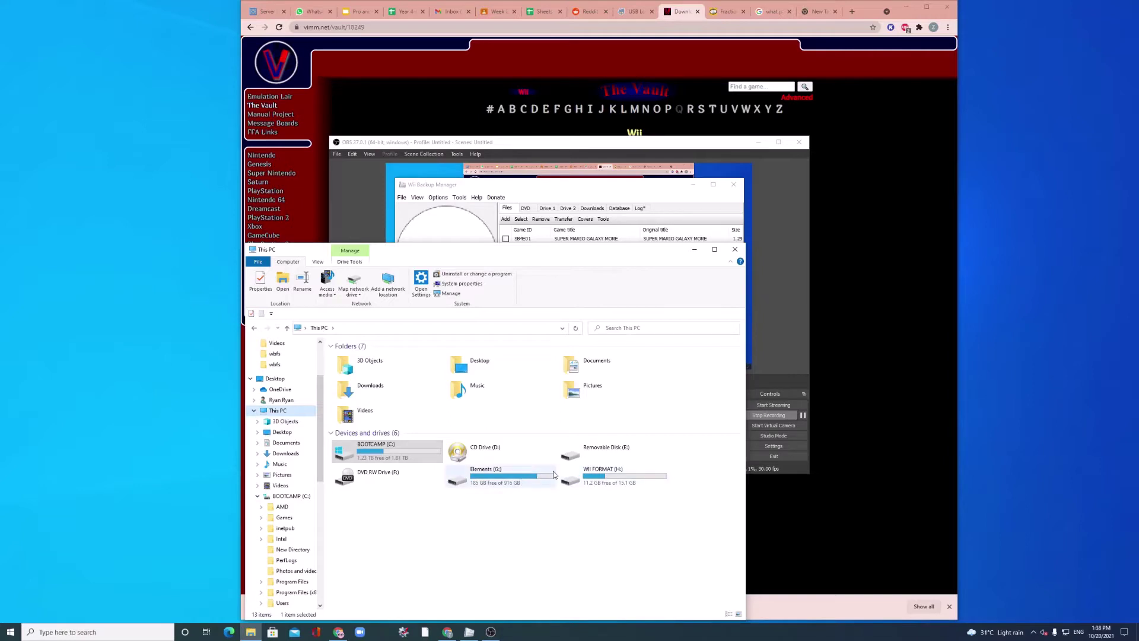
double_click(521, 478)
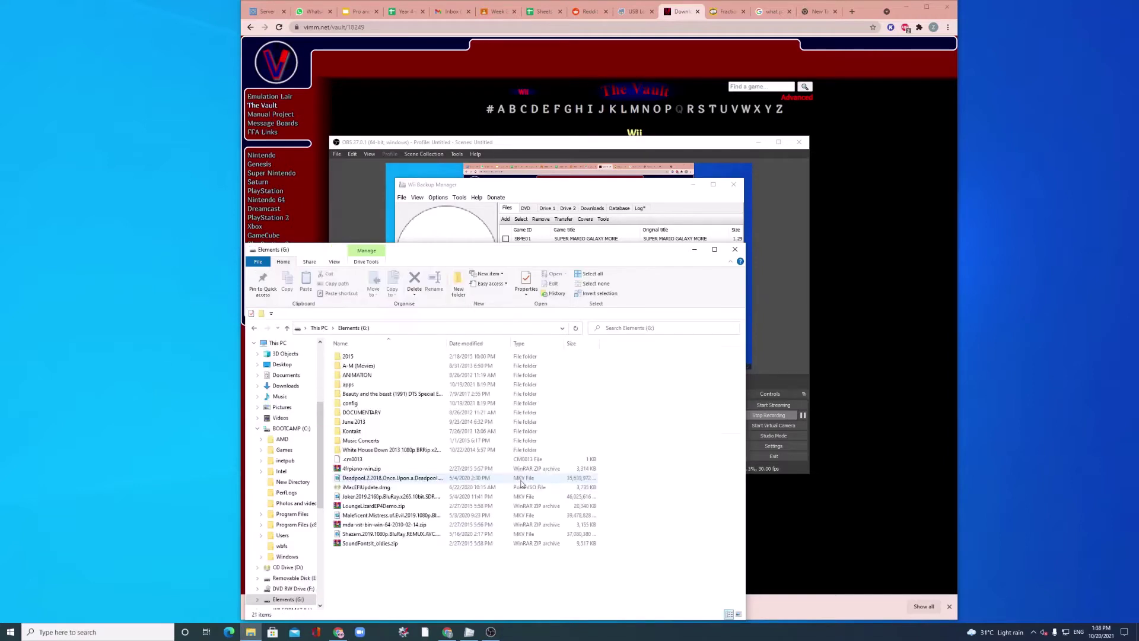
key(alt+Left)
click(617, 480)
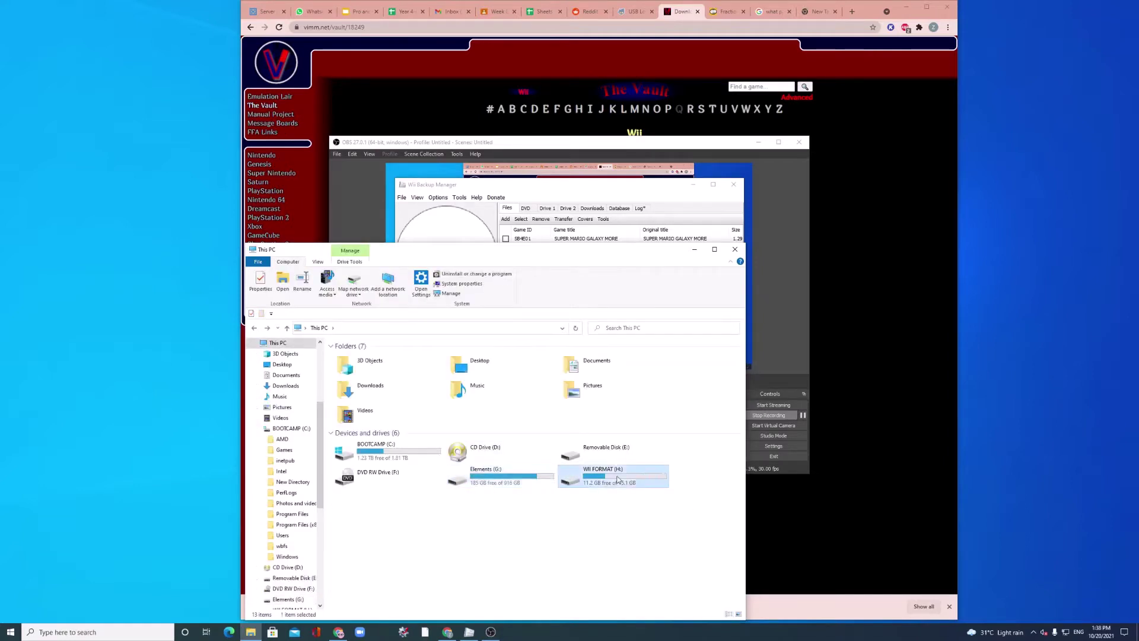
right_click(617, 475)
click(532, 469)
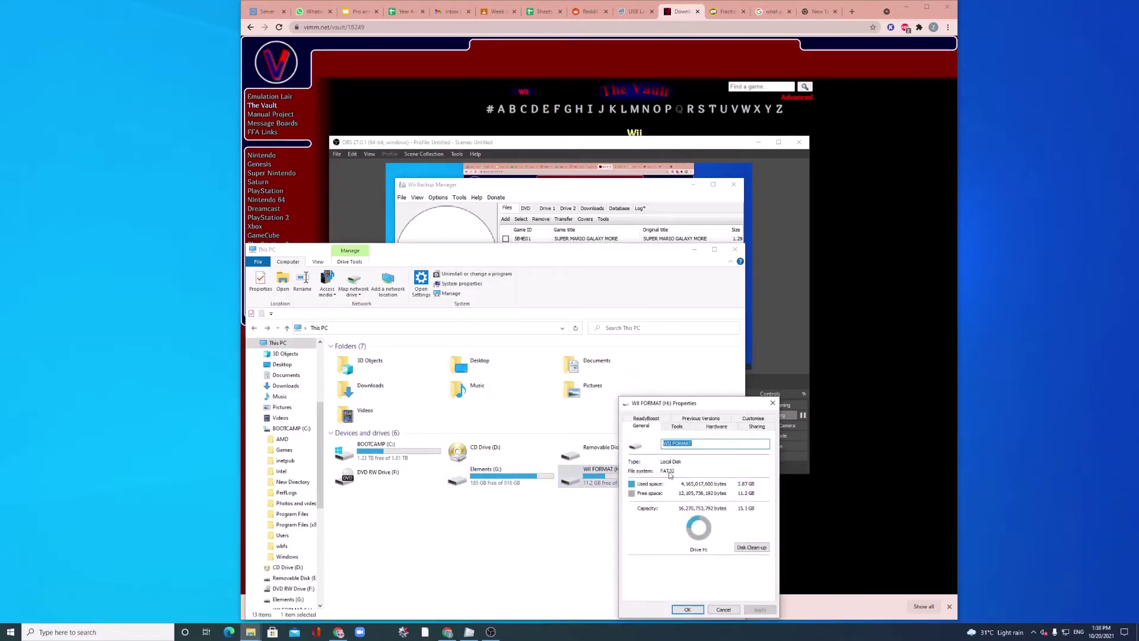
click(773, 403)
Step: Check Elements (G:) properties (185 GB free of 916 GB), then return to This PC
right_click(468, 482)
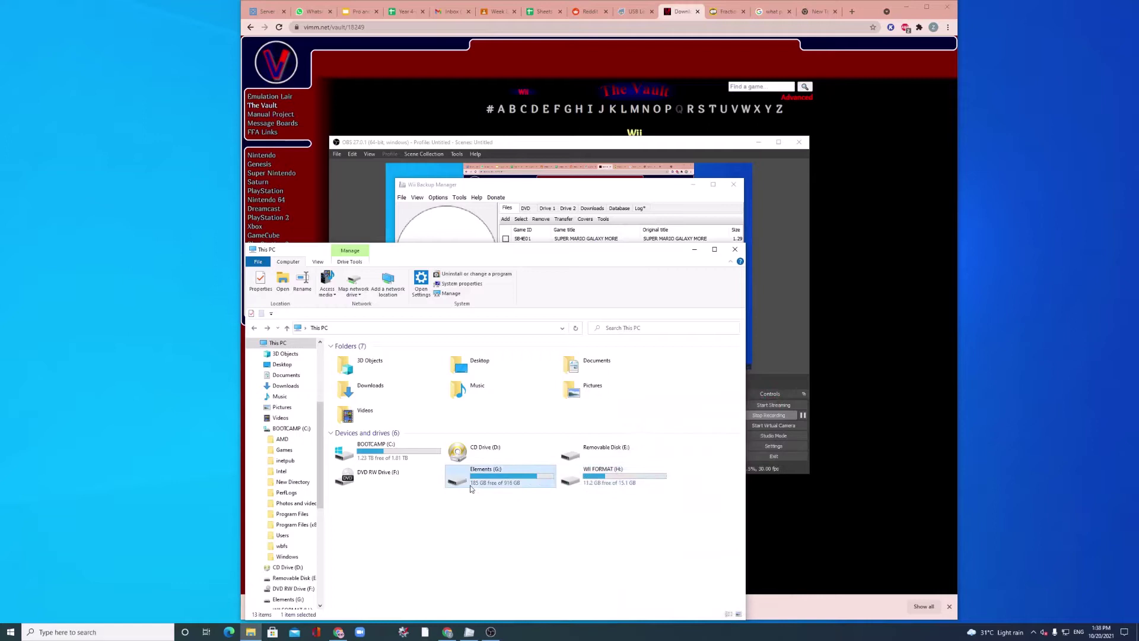
click(356, 478)
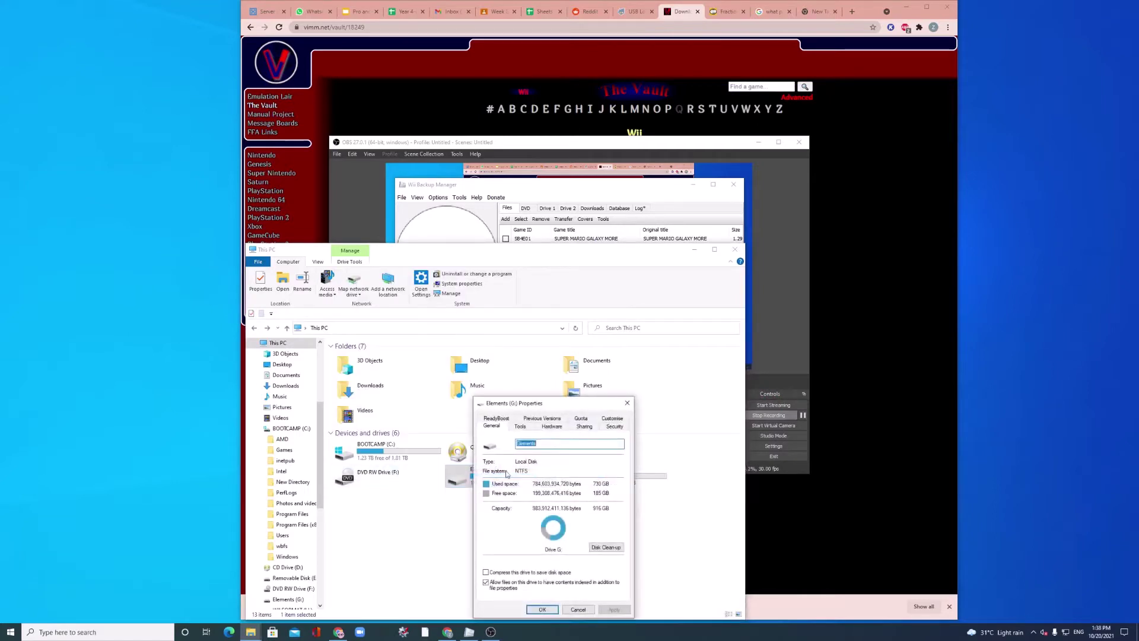
click(627, 403)
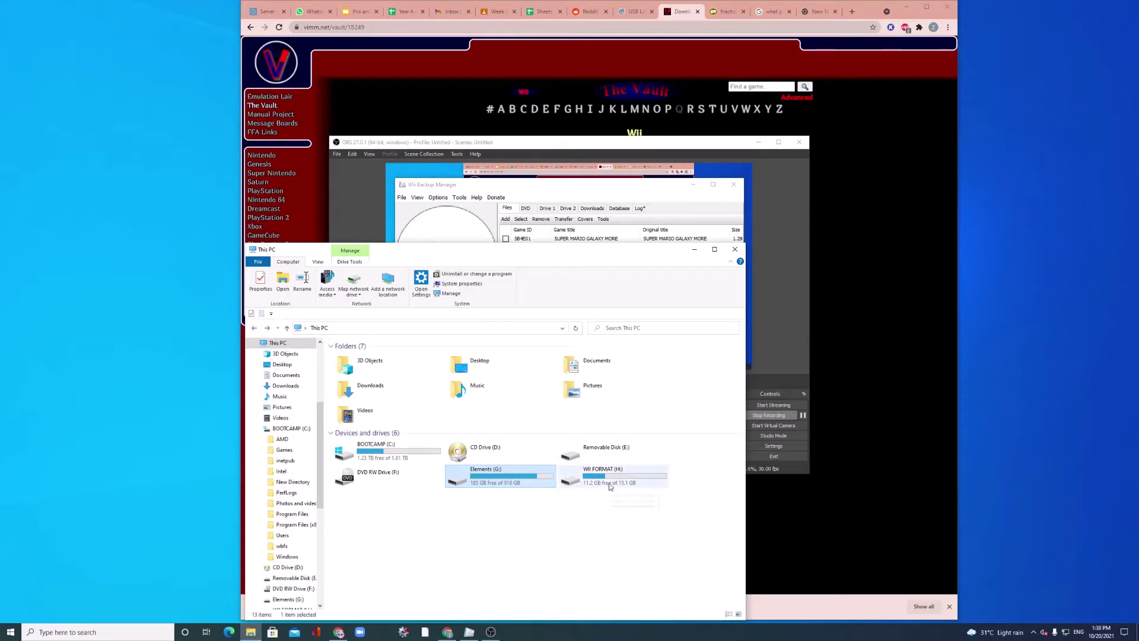
click(839, 386)
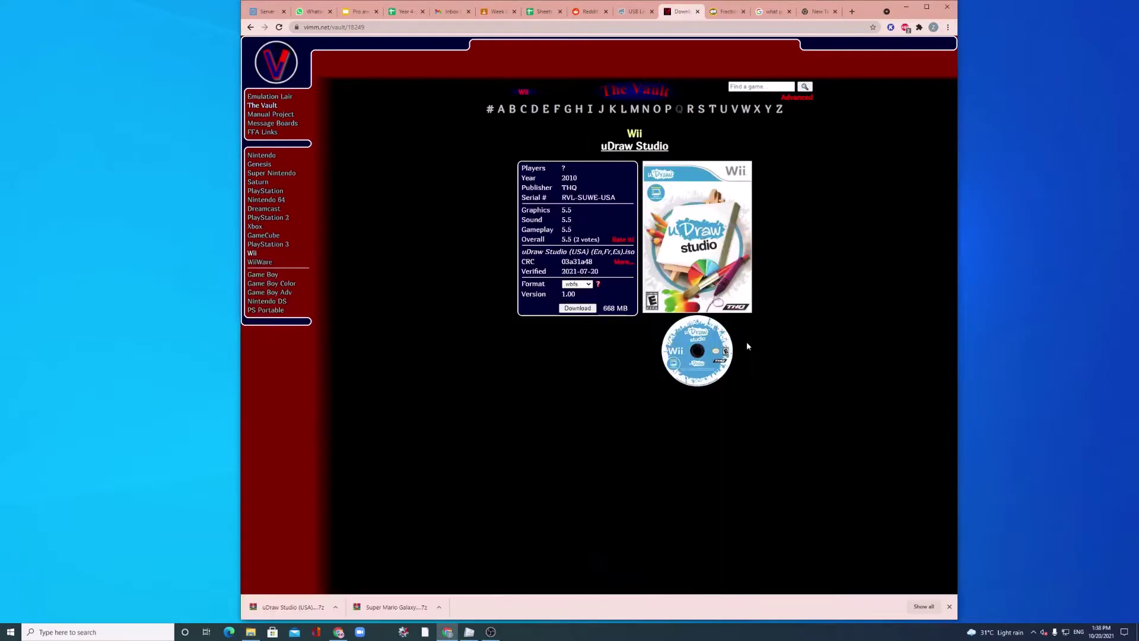
click(250, 633)
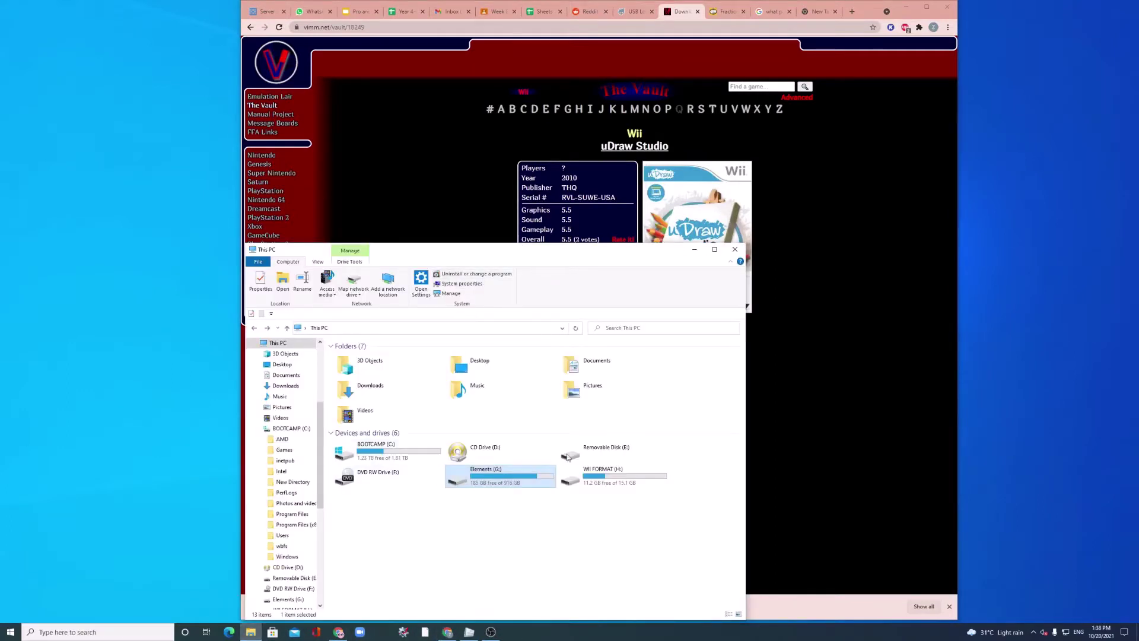
Step: Set Wii Backup Manager's Drive 1 to H: (WII FORMAT), which lists MarioKartWii and Super Mario Galaxy More
click(469, 632)
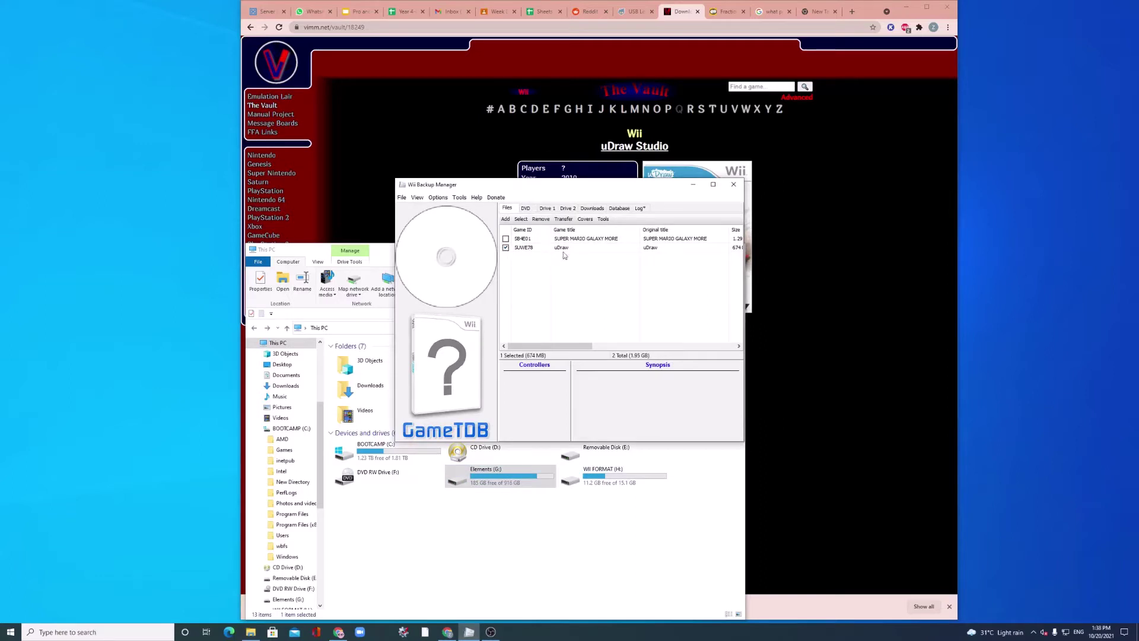
click(547, 209)
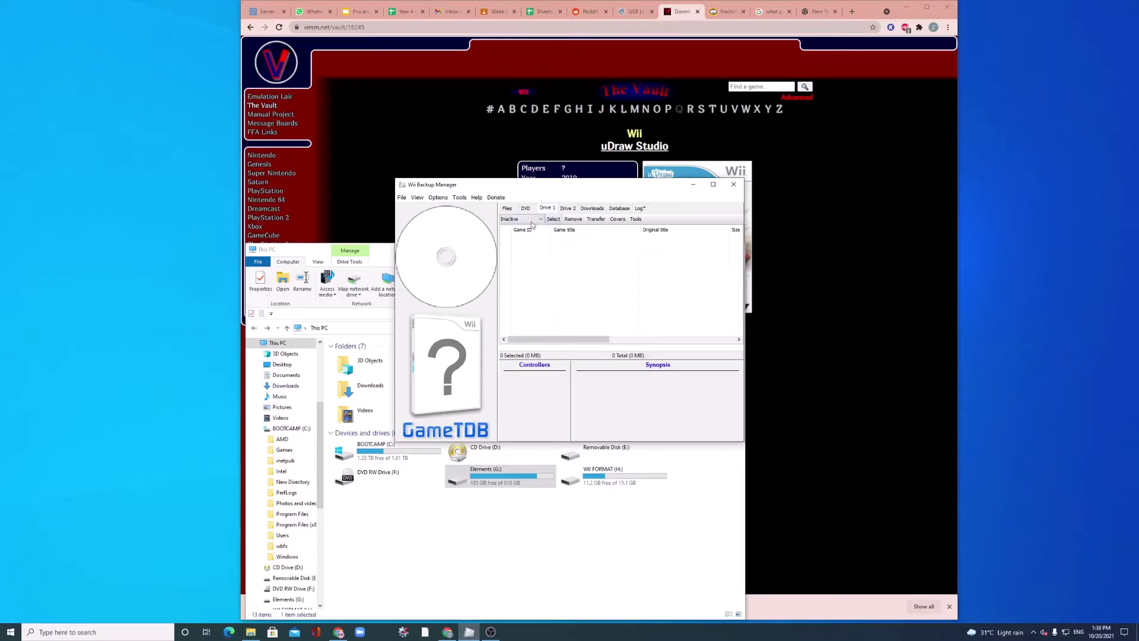
click(533, 220)
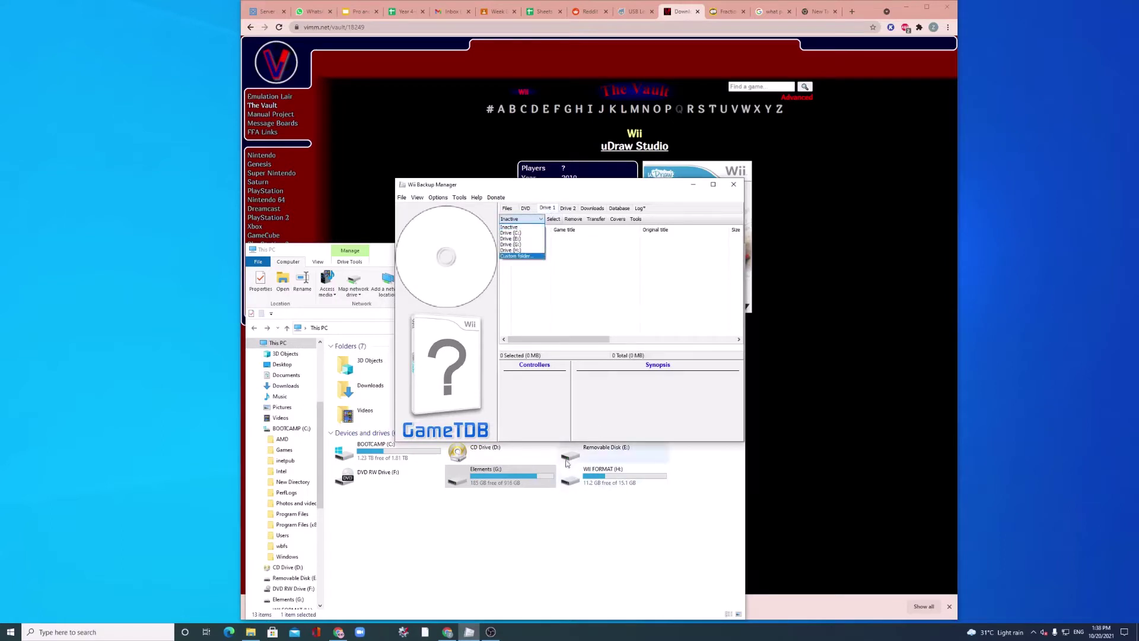
click(511, 250)
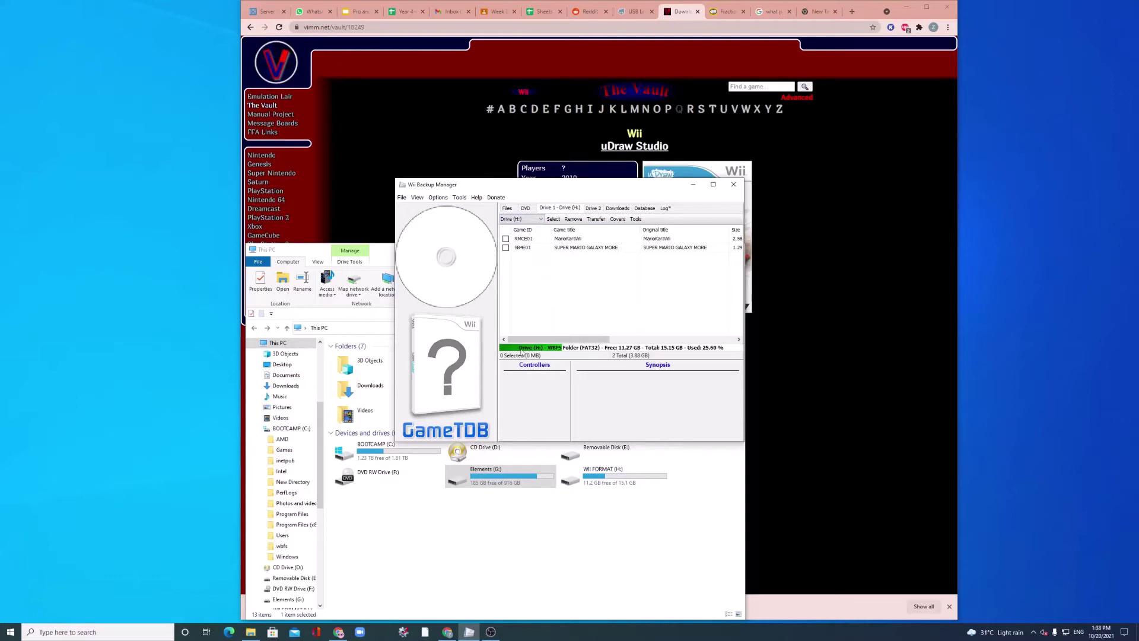
mouse_move(558, 339)
mouse_down()
mouse_move(683, 342)
mouse_move(558, 350)
mouse_up()
click(620, 477)
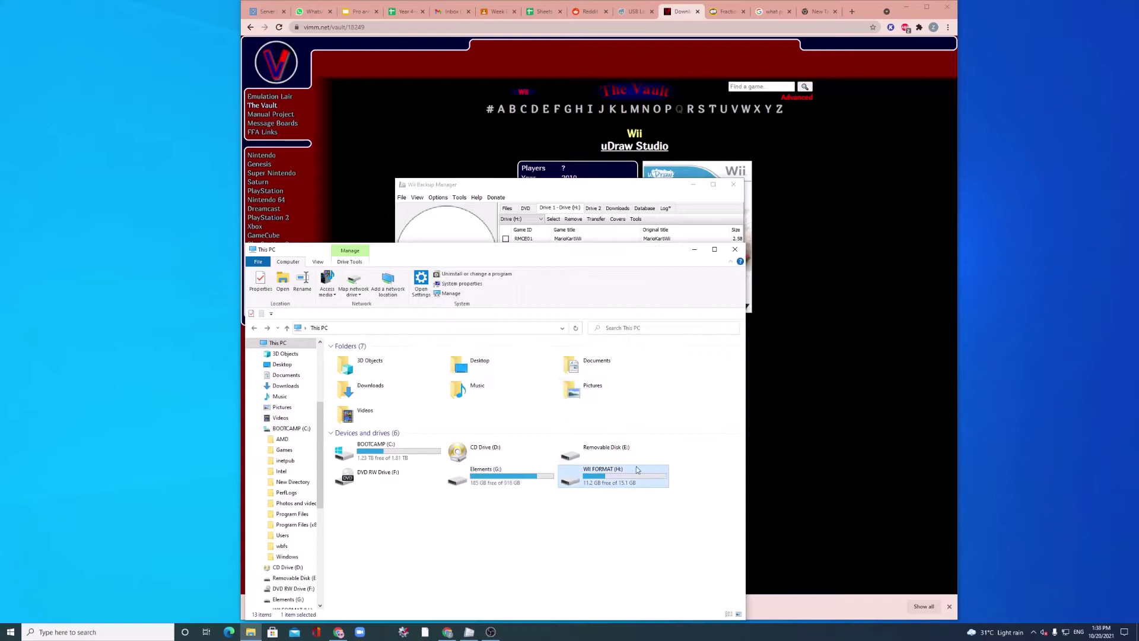
click(630, 191)
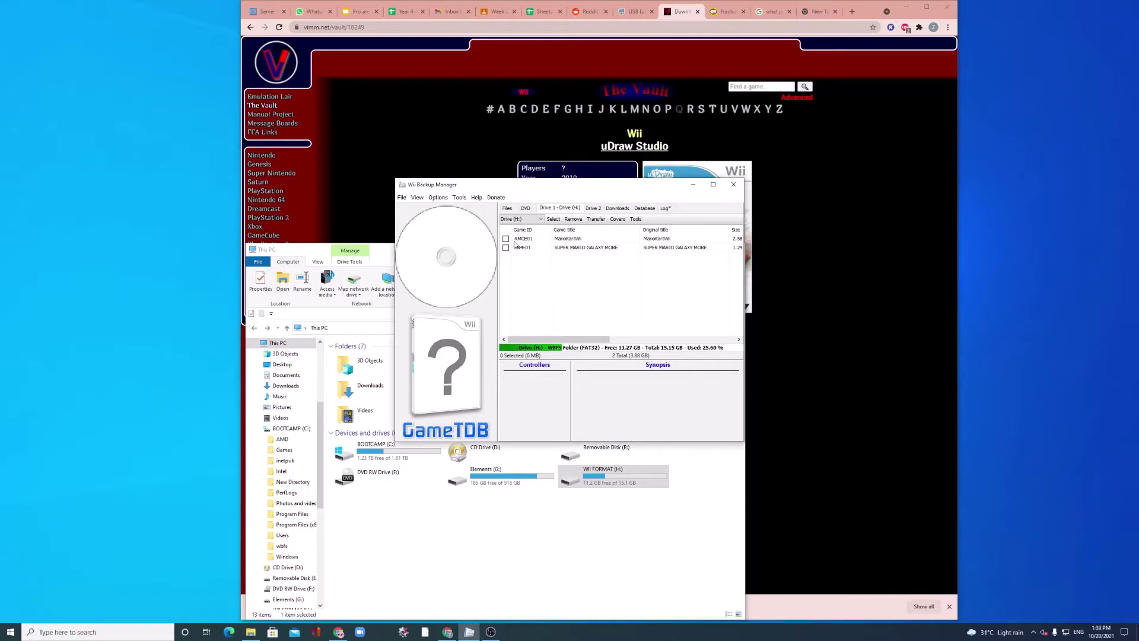
Step: Tick uDraw and transfer it to Drive 1, leaving three games and 10.61 GB free
click(512, 208)
click(527, 248)
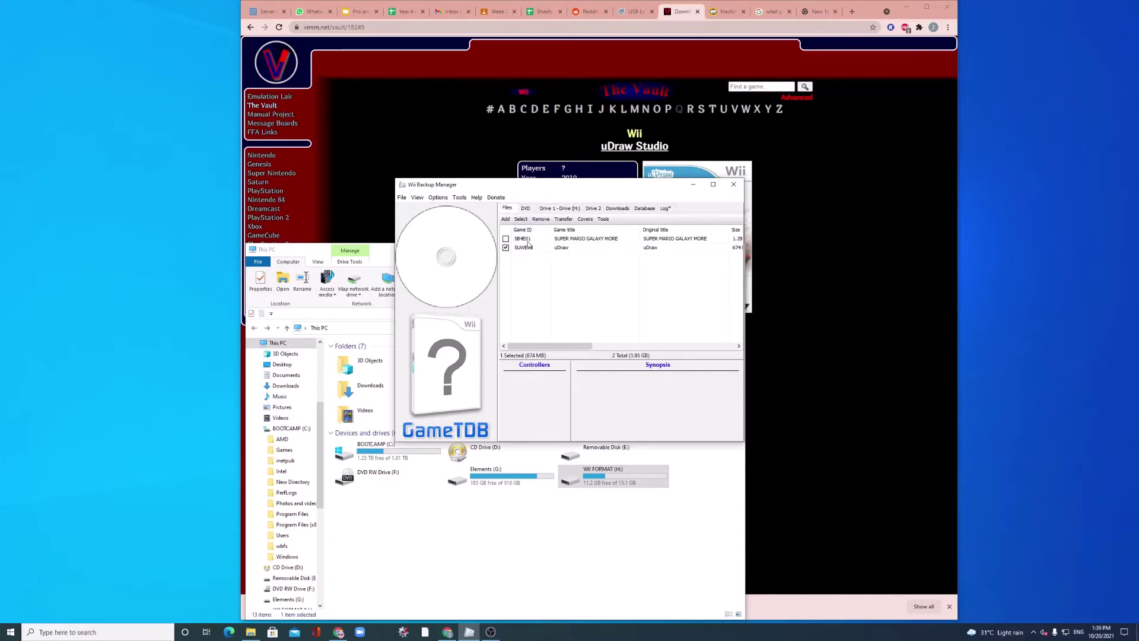
click(563, 219)
click(587, 230)
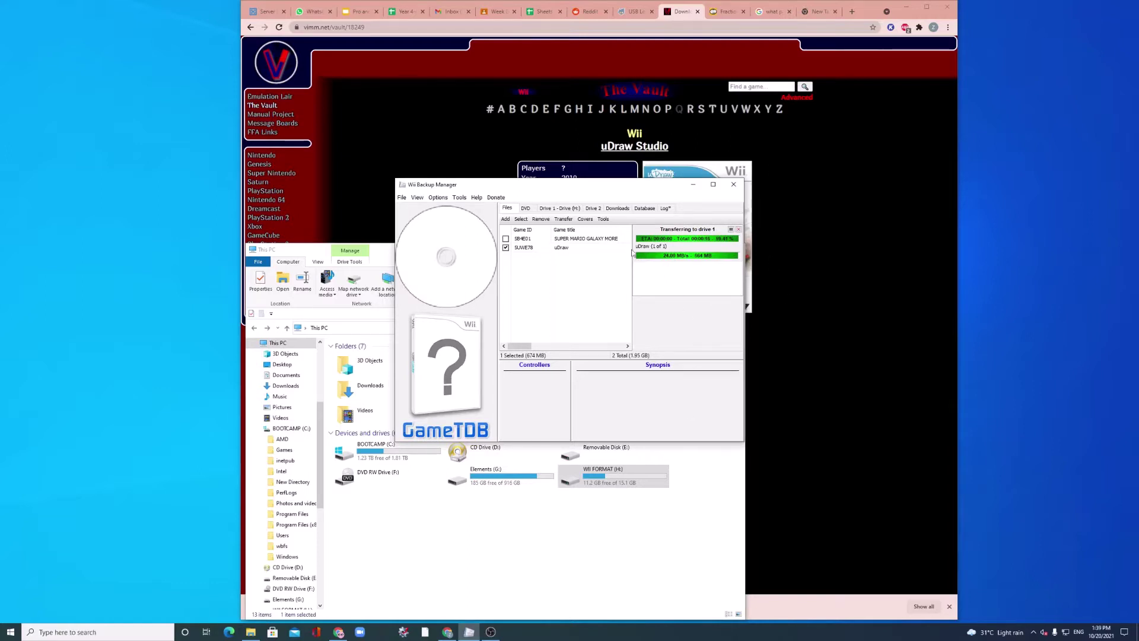
click(560, 210)
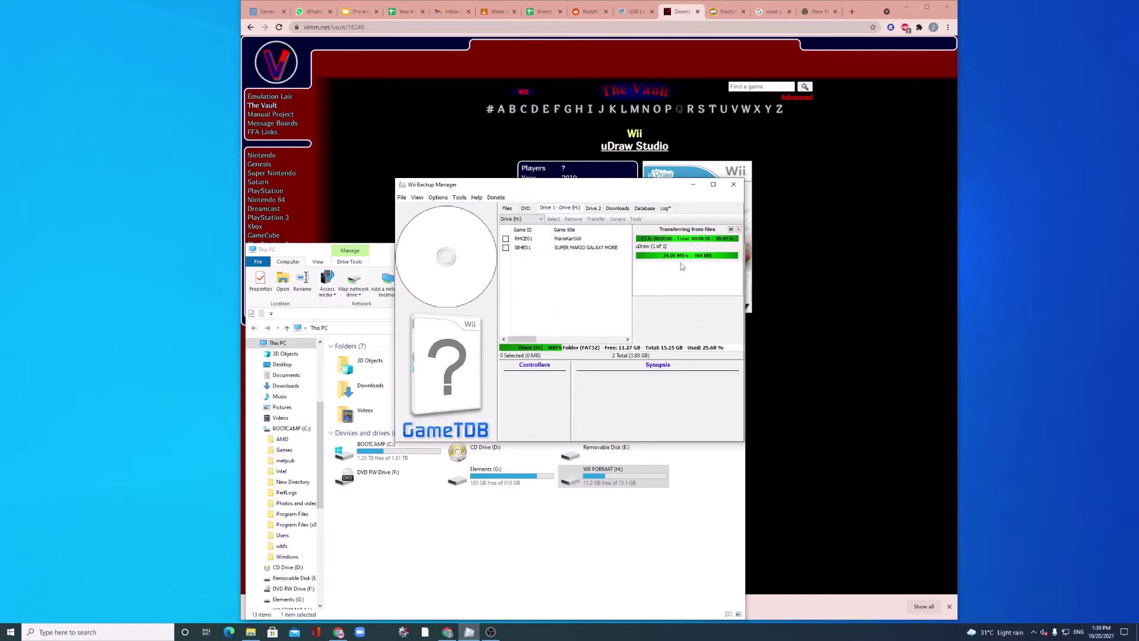
click(491, 632)
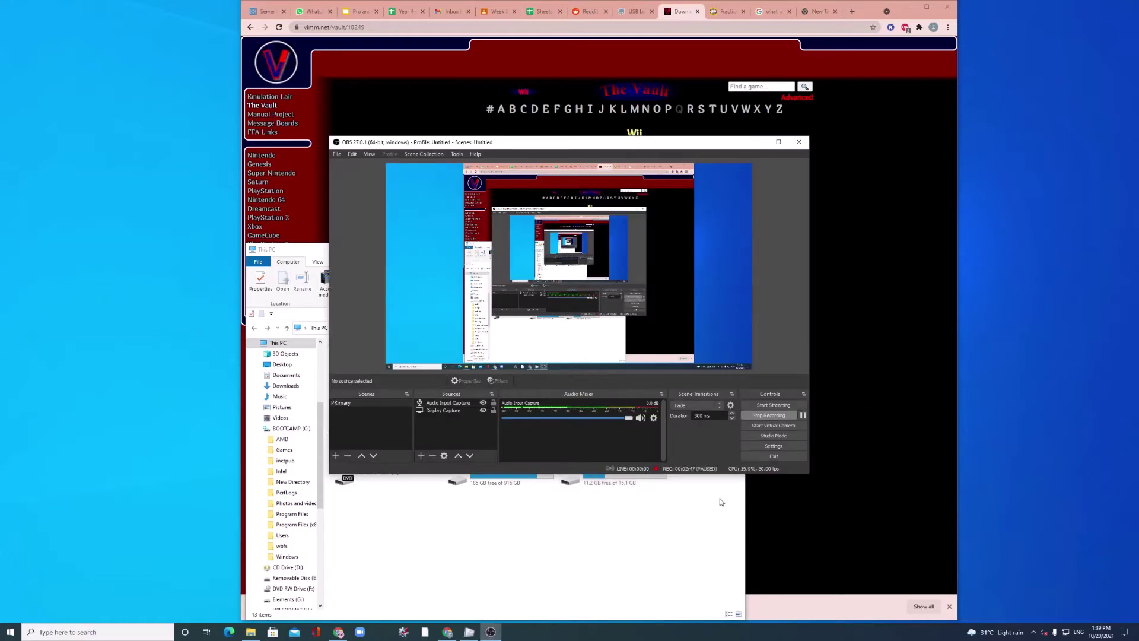
click(469, 633)
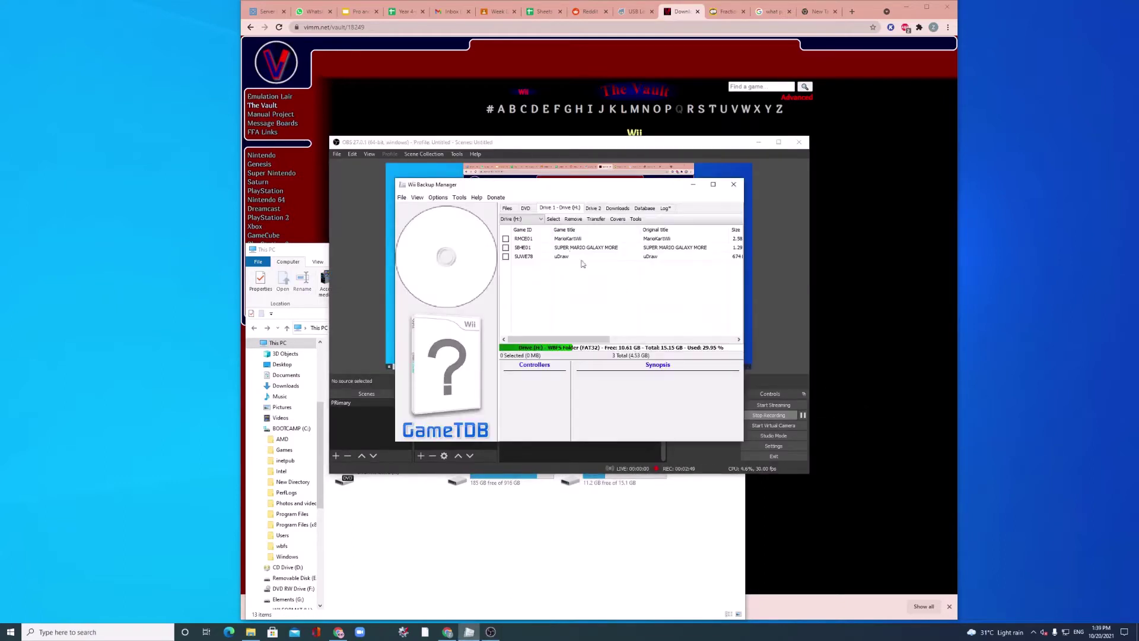
Step: Check the uDraw [SUWE78] folder and disc.info on H:\wbfs, then close Notepad and Explorer
click(551, 506)
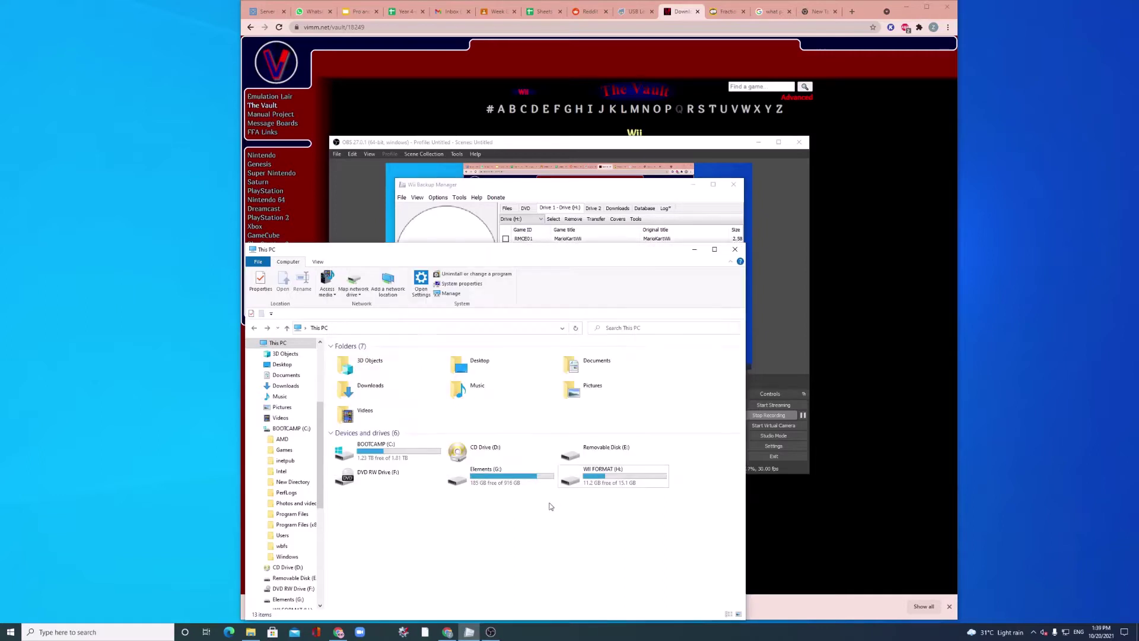
double_click(608, 474)
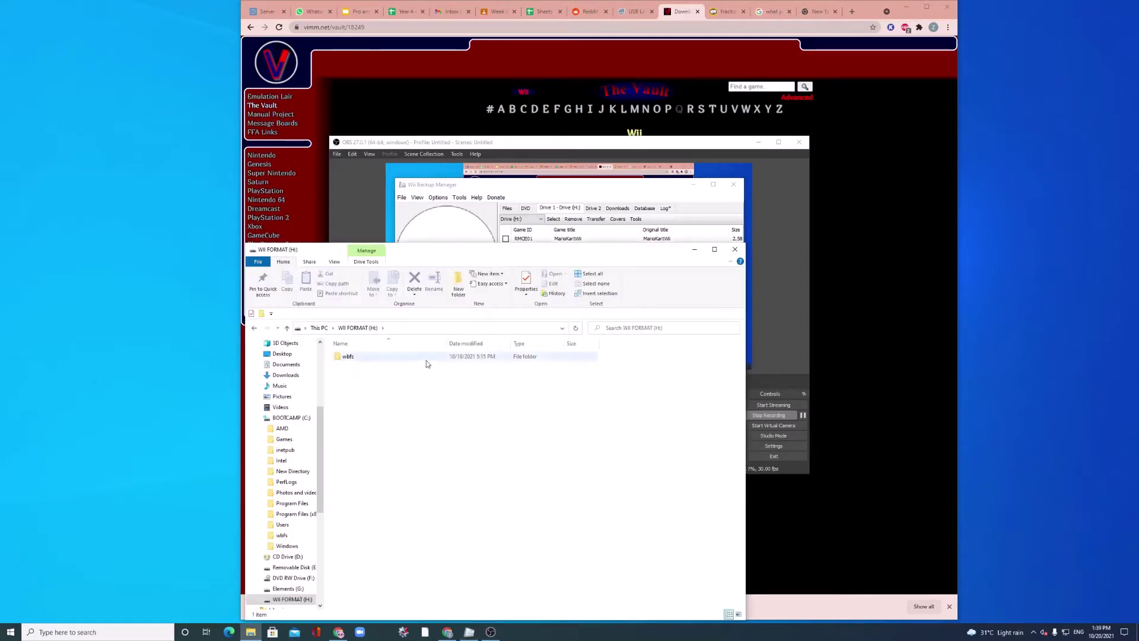
double_click(426, 360)
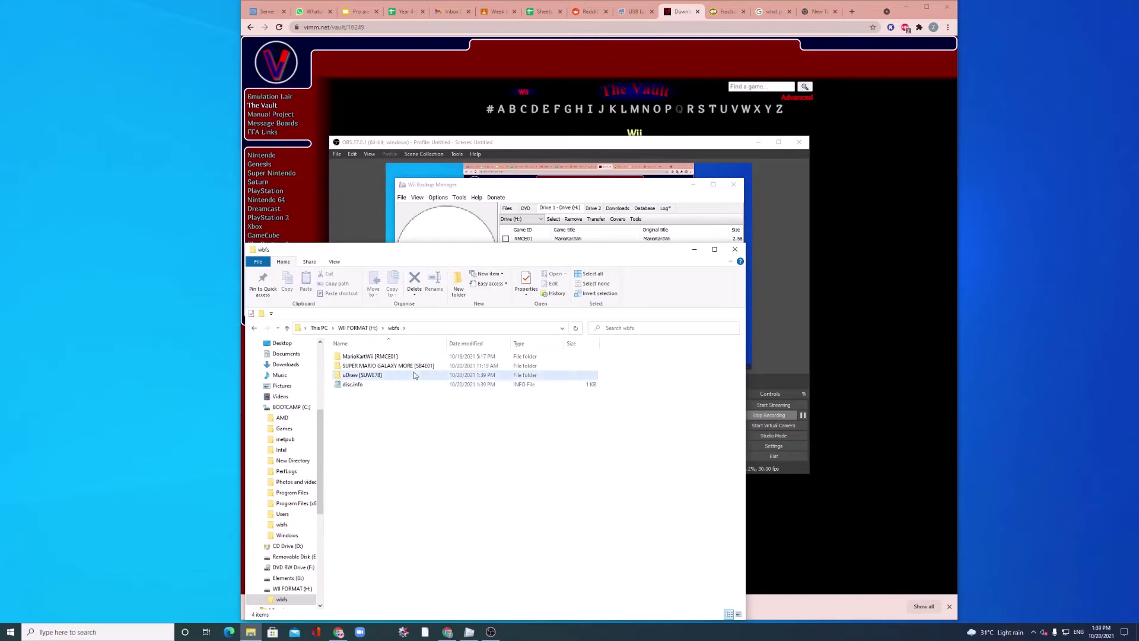
double_click(395, 375)
key(alt+Left)
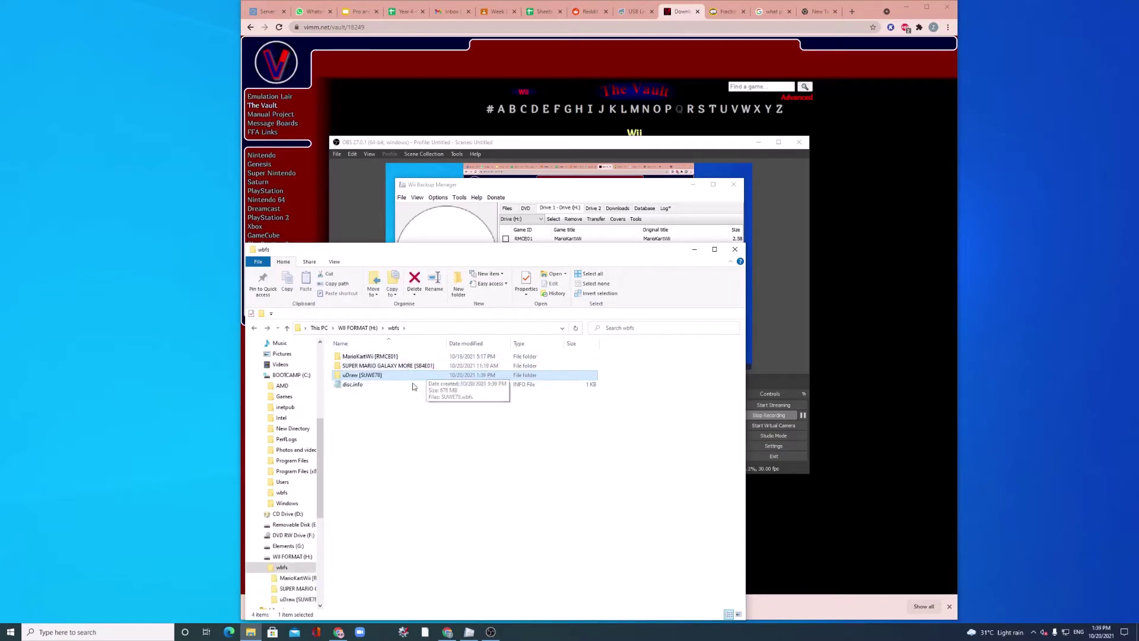
double_click(393, 385)
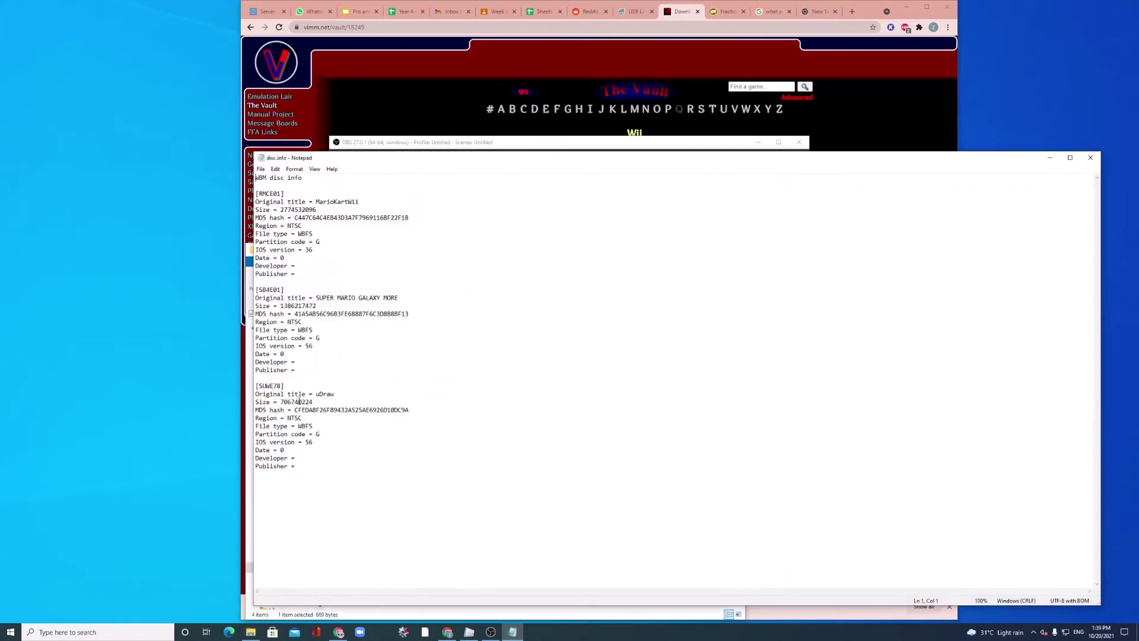
click(1091, 157)
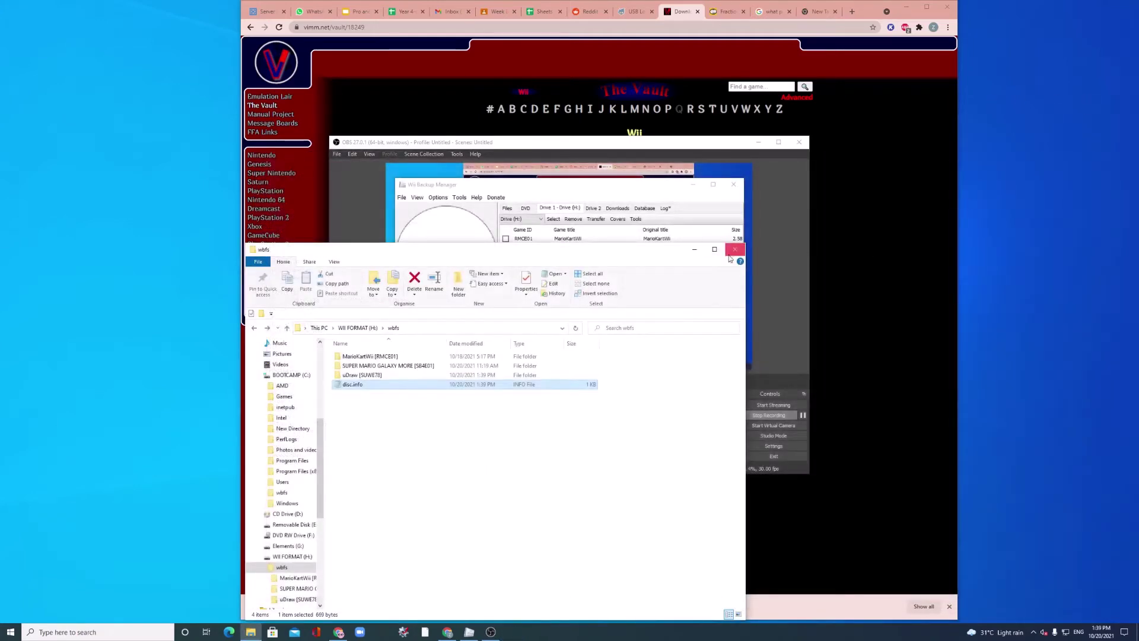
click(738, 250)
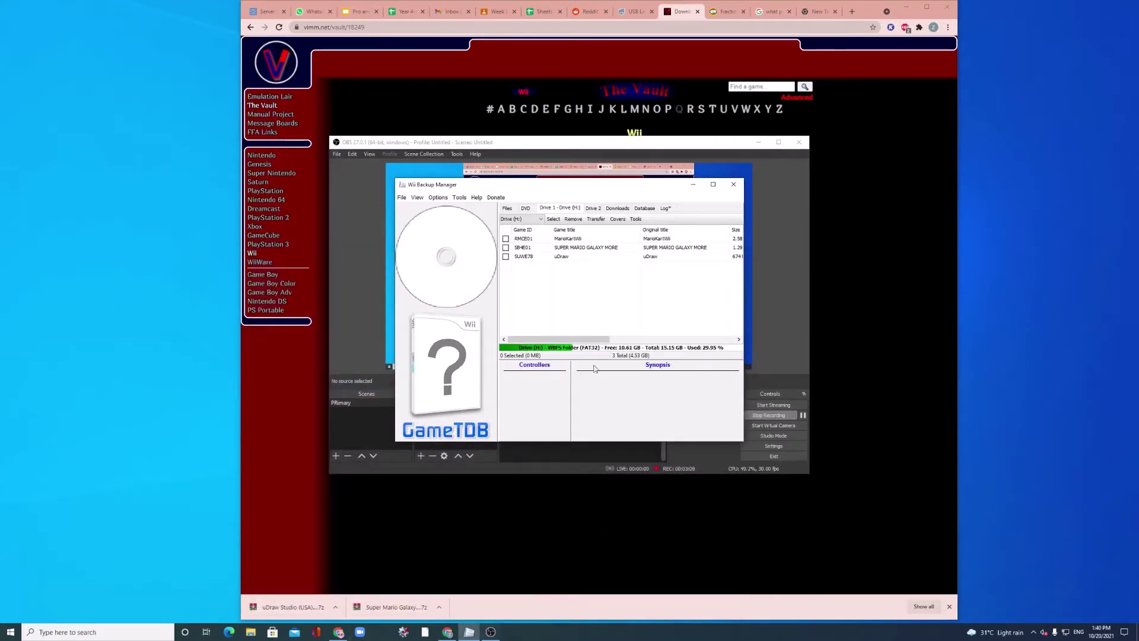
Step: End the OBS screen recording
click(597, 456)
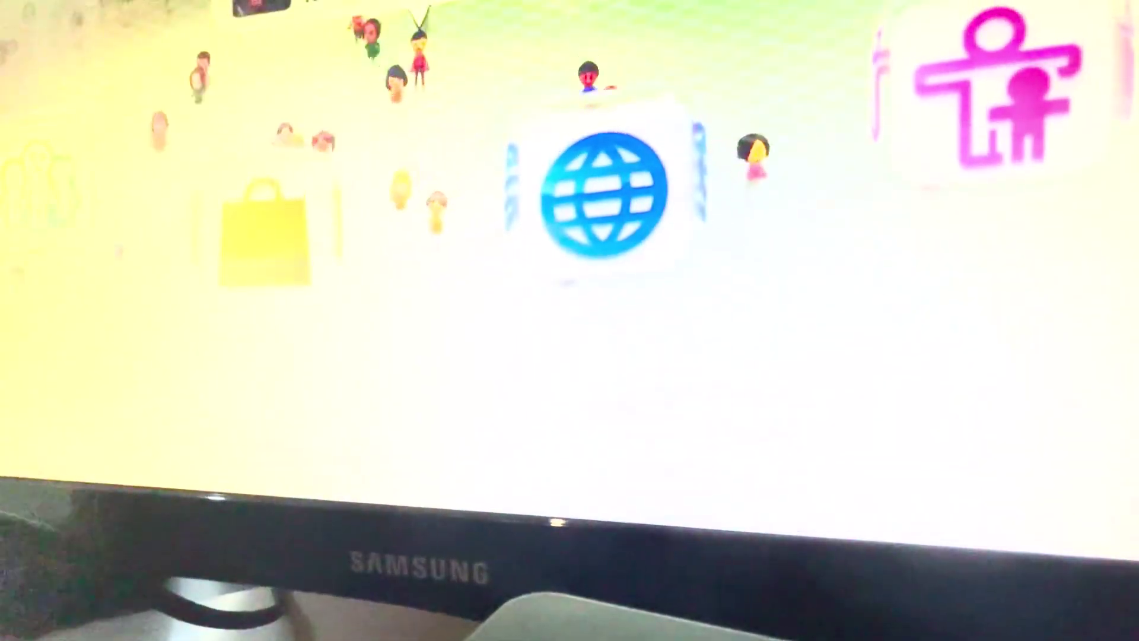
Step: Launch Wii mode from the Wii U Menu
key(Return)
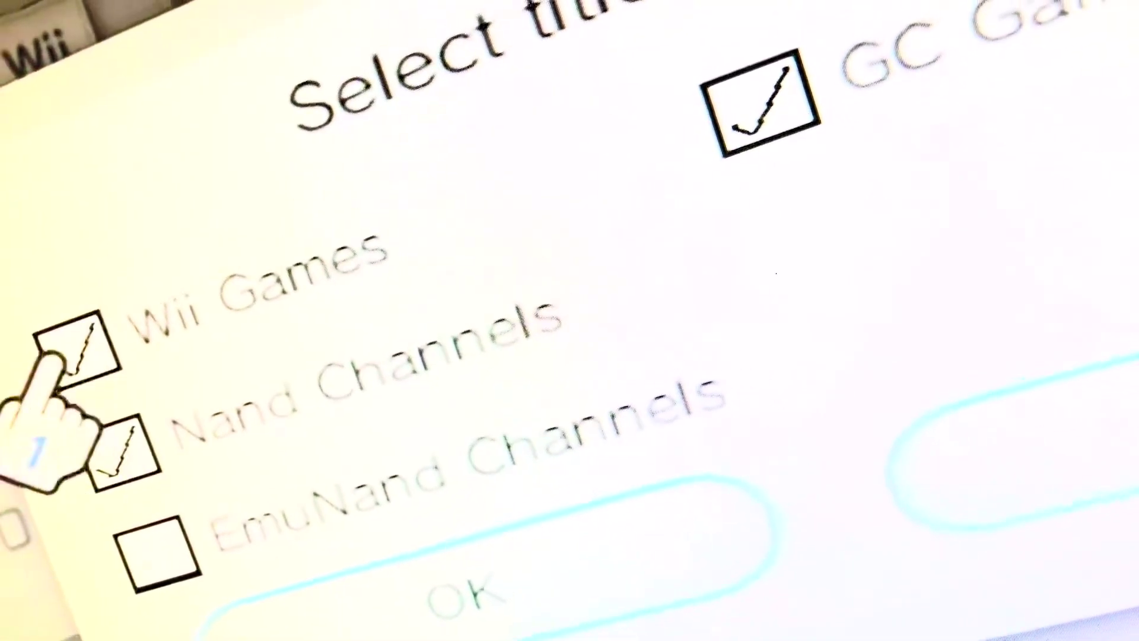
Step: Include Wii games in USB Loader GX's title list and move up the list to uDraw
click(391, 620)
key(Up)
key(Up)
key(Up)
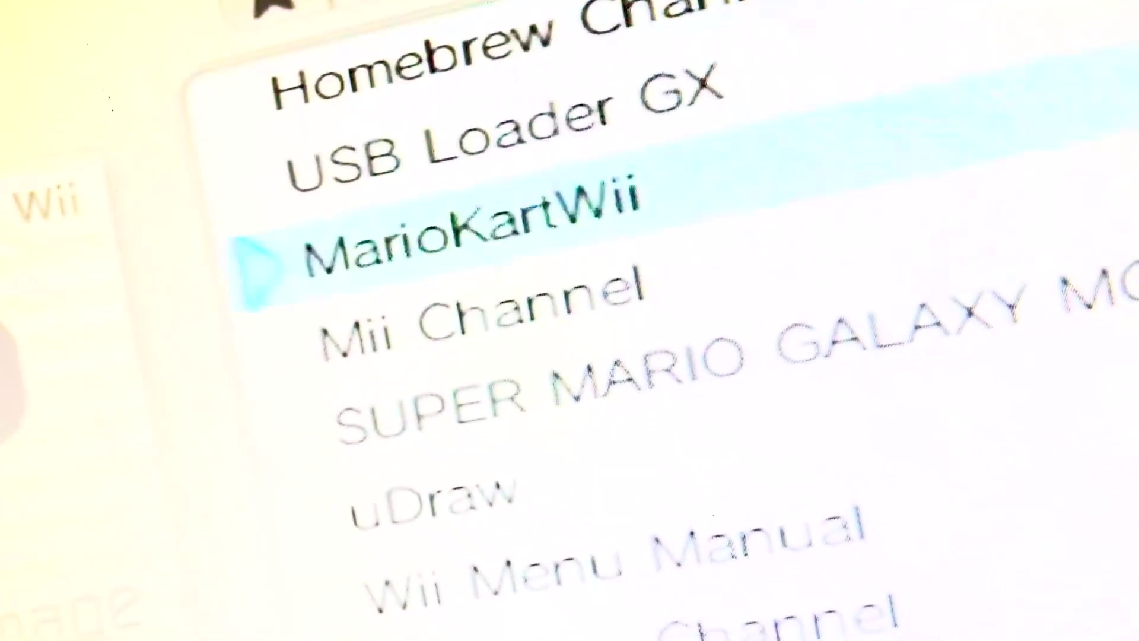